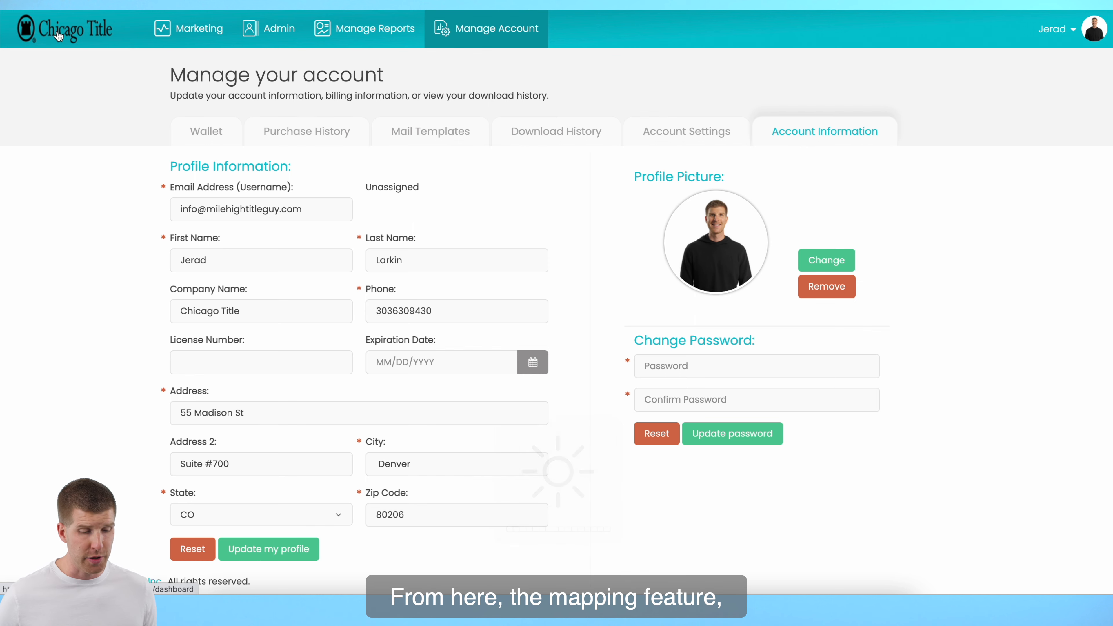
Return to the map dashboard, start a boundary search, and locate the profile's street address in Denver, CO
left_click(85, 39)
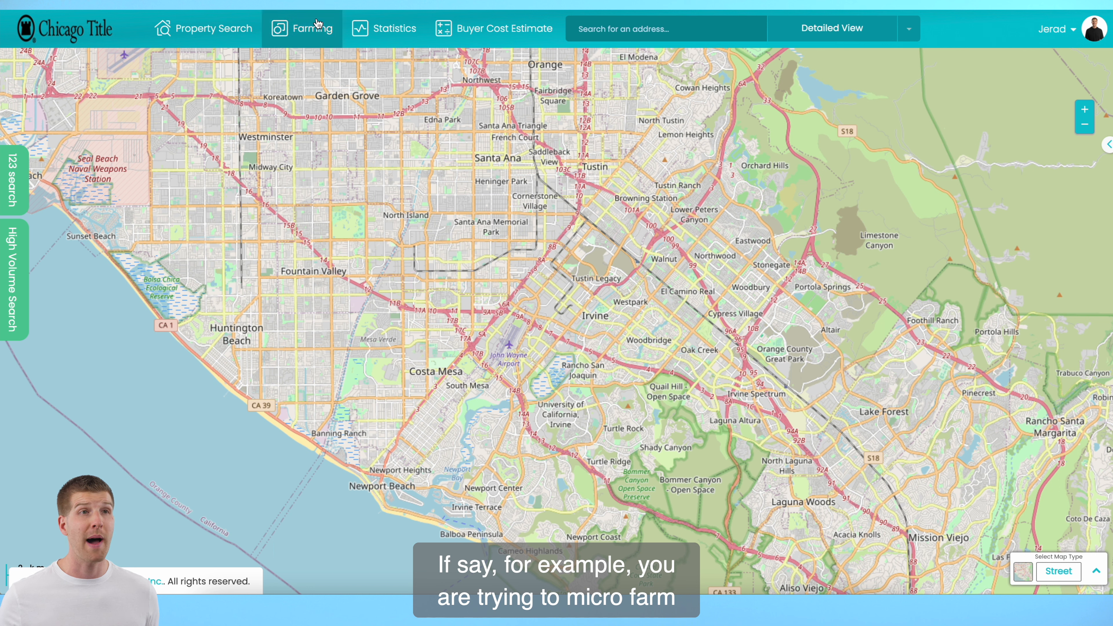
left_click(311, 47)
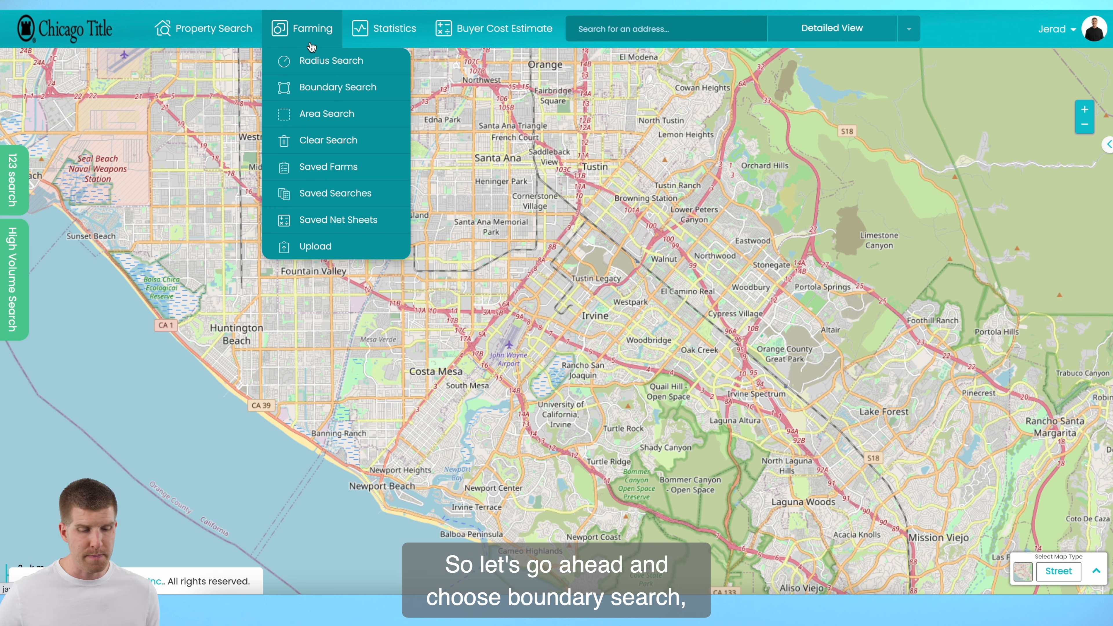
left_click(324, 98)
left_click(484, 69)
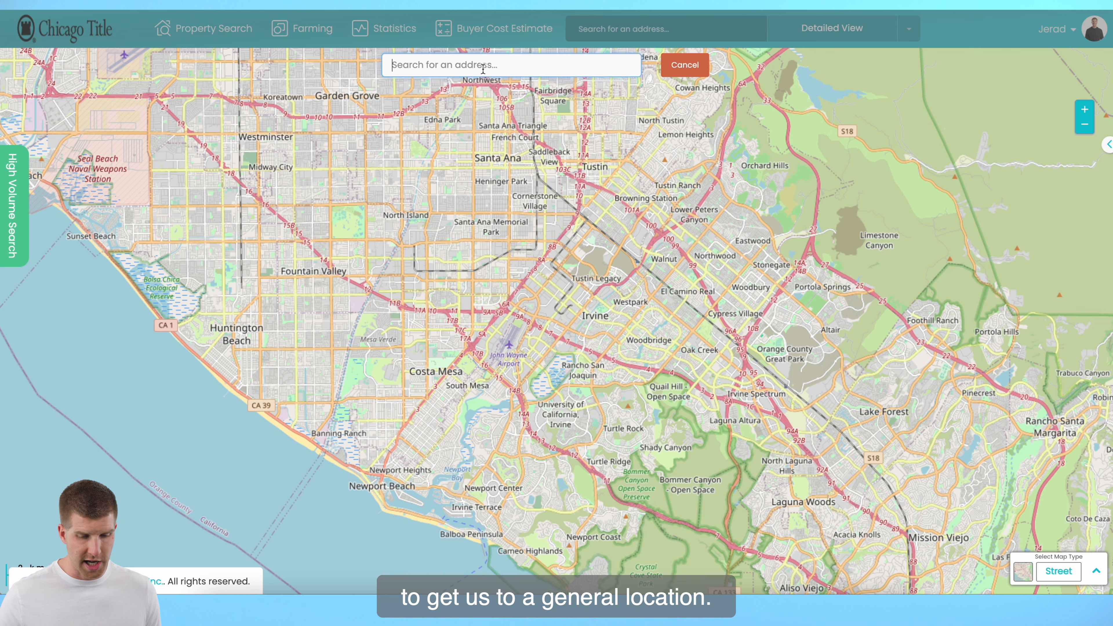
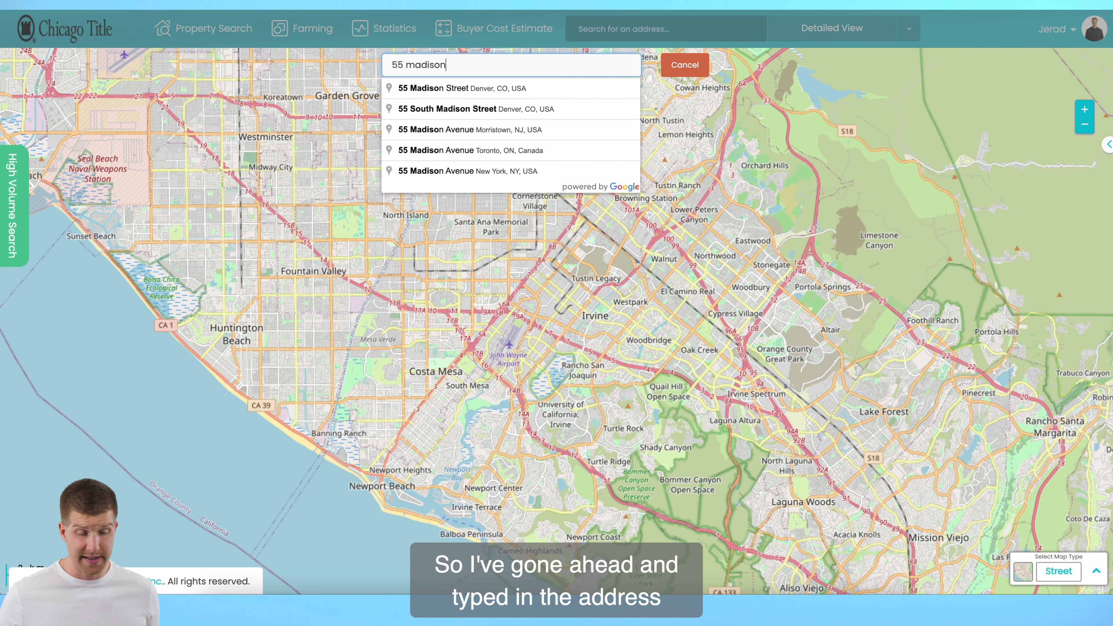
left_click(460, 91)
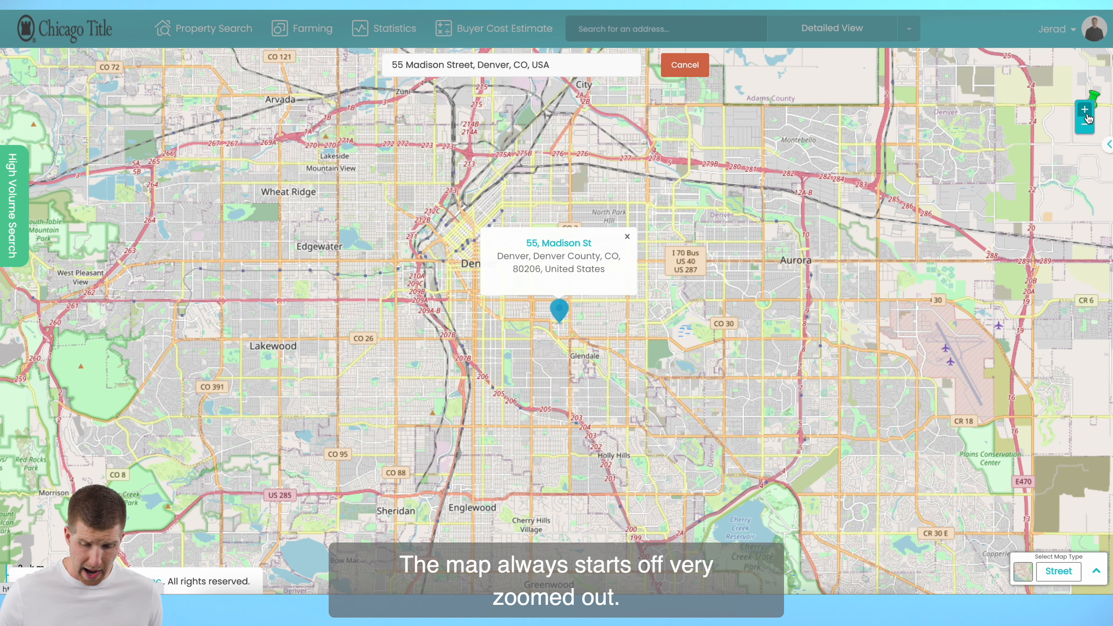
Draw a four-corner boundary enclosed by Monaco Parkway, East Alameda Avenue, CO 2 and East 6th Avenue Parkway, and continue to the search criteria
left_click(1086, 113)
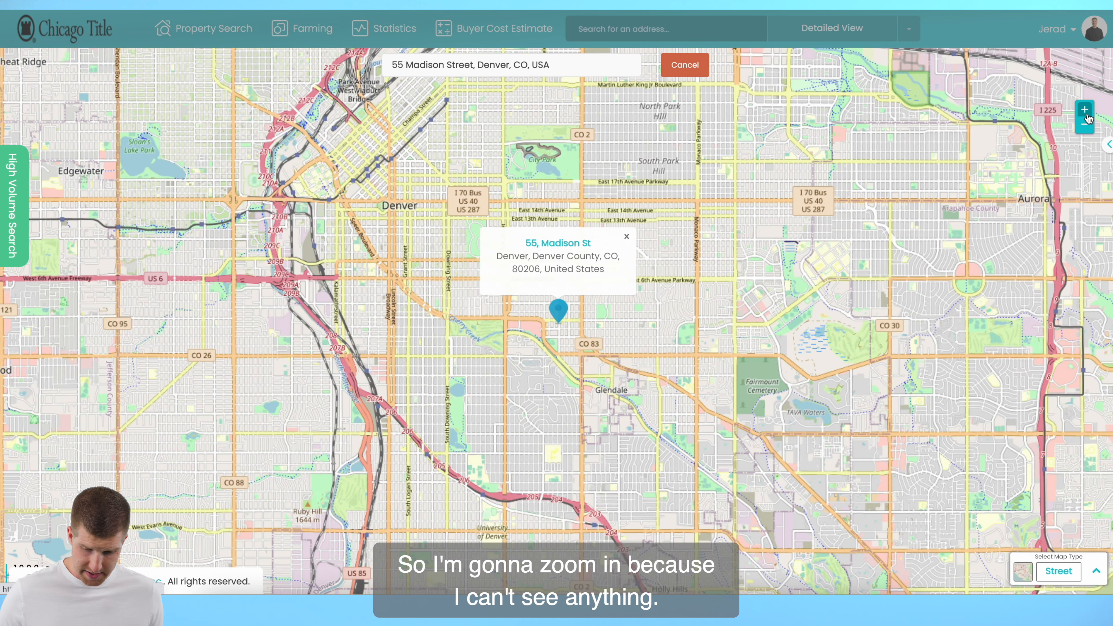
left_click(1086, 110)
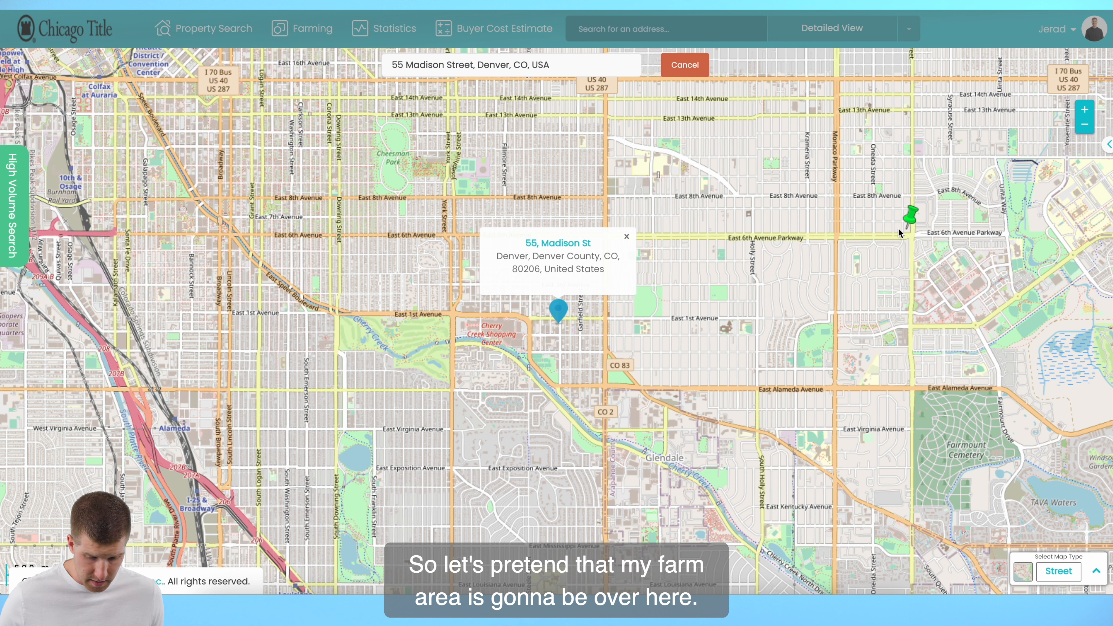
left_click(838, 237)
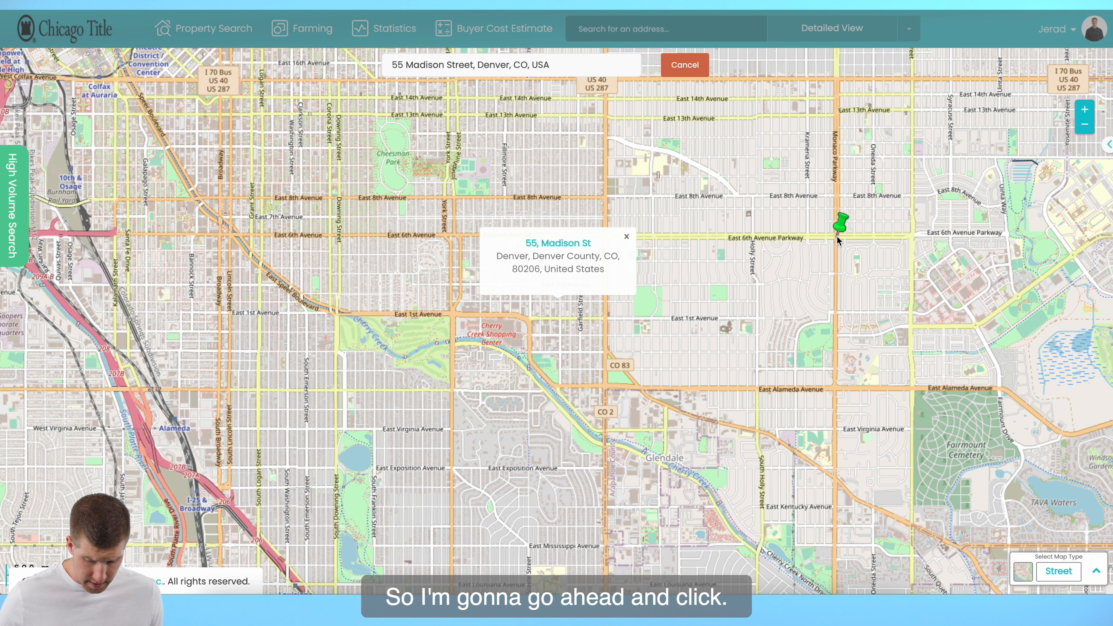
left_click(835, 389)
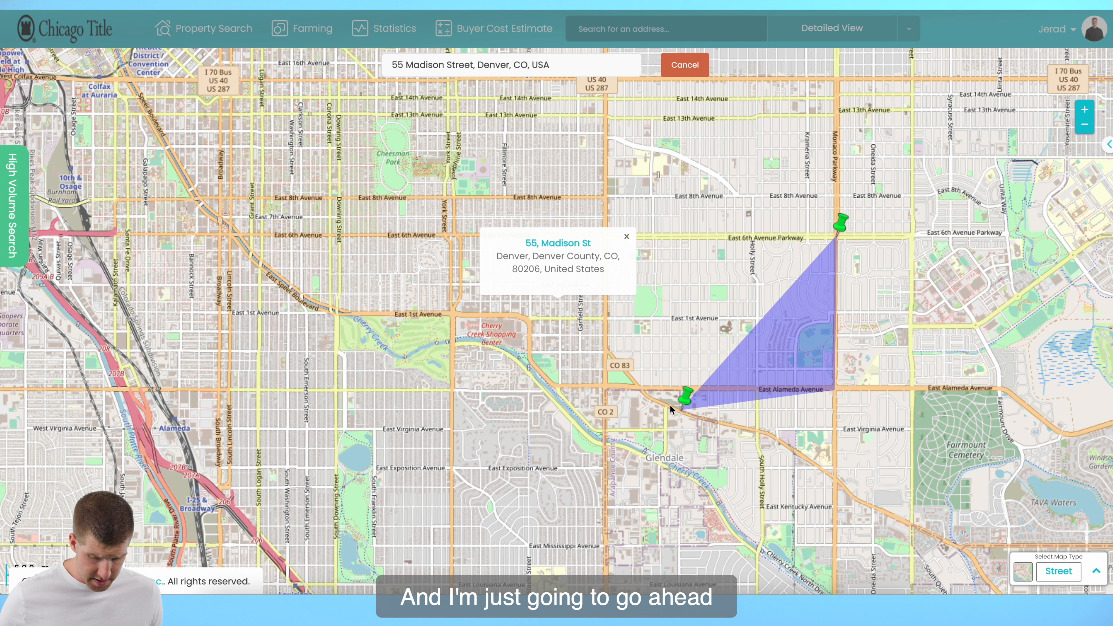
left_click(604, 389)
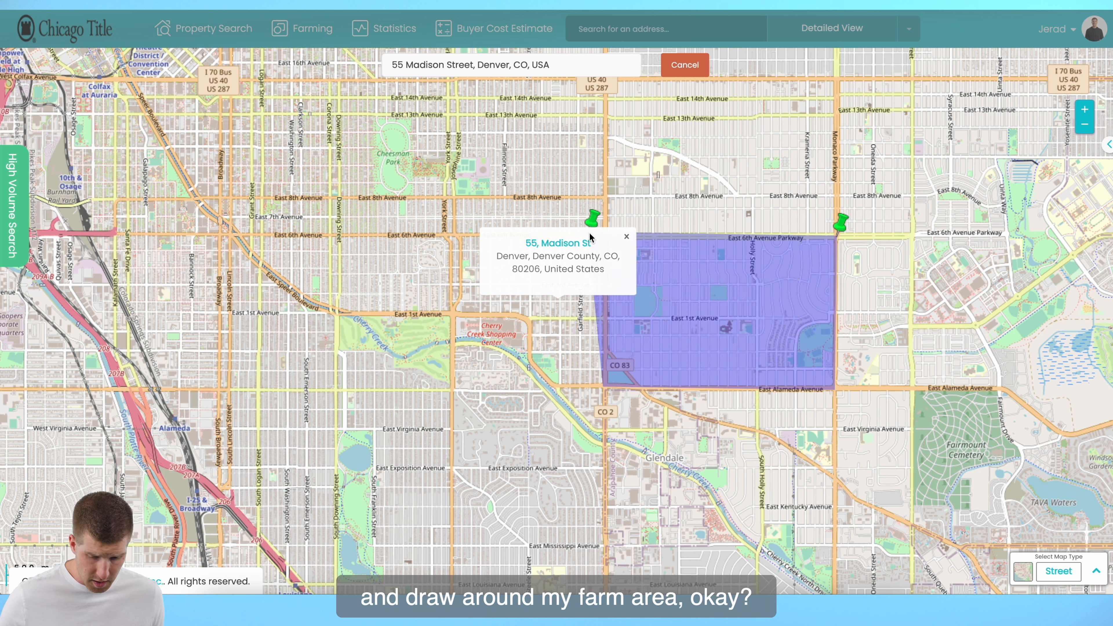
left_click(627, 238)
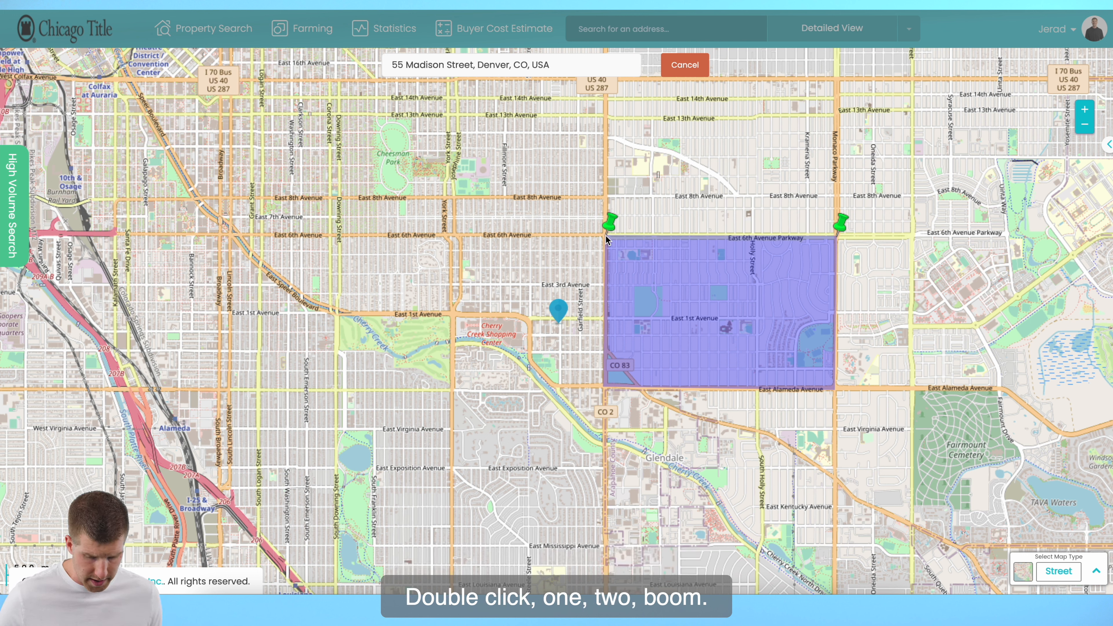
double_click(606, 239)
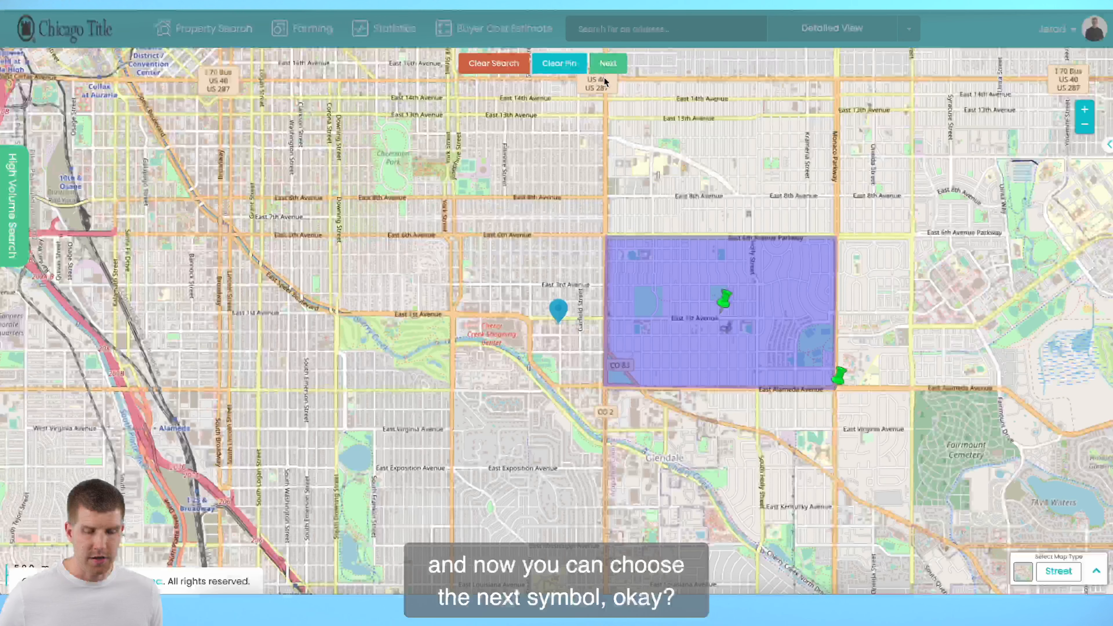
left_click(619, 65)
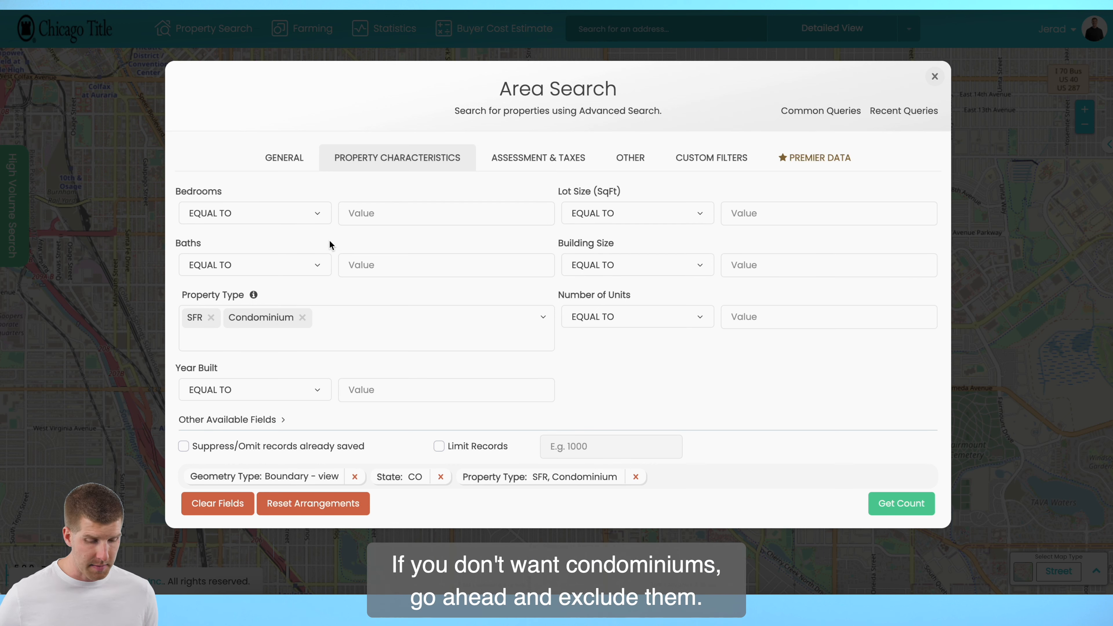
Remove Condominium from the property types so only SFR remains, and browse the other available types
left_click(303, 317)
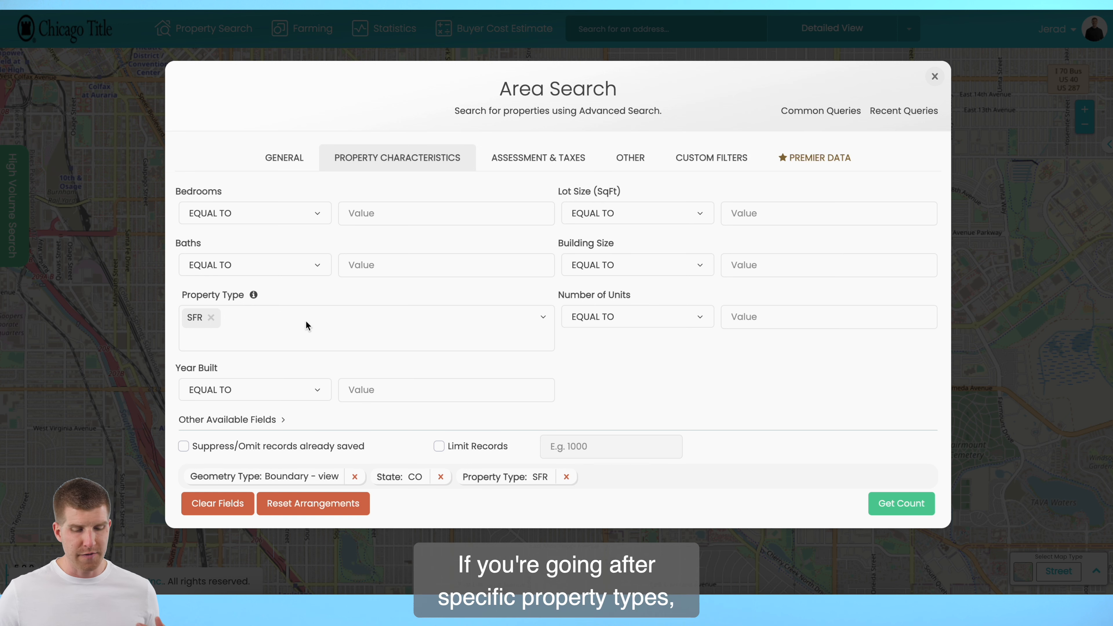
left_click(544, 317)
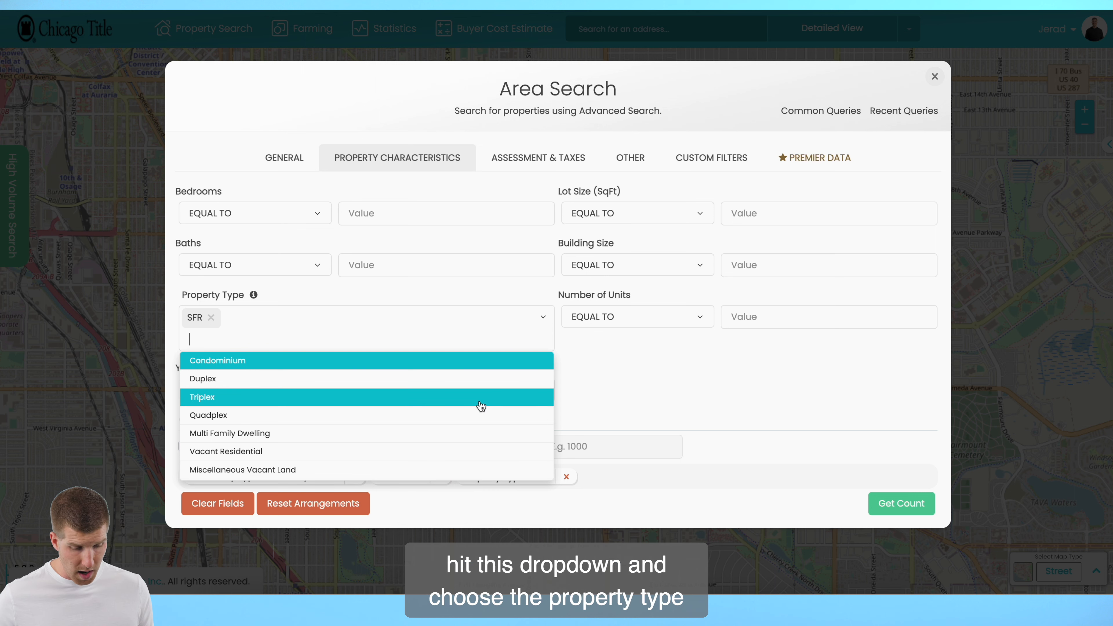
scroll(480, 406, "down", 1)
scroll(481, 406, "down", 3)
scroll(481, 407, "down", 2)
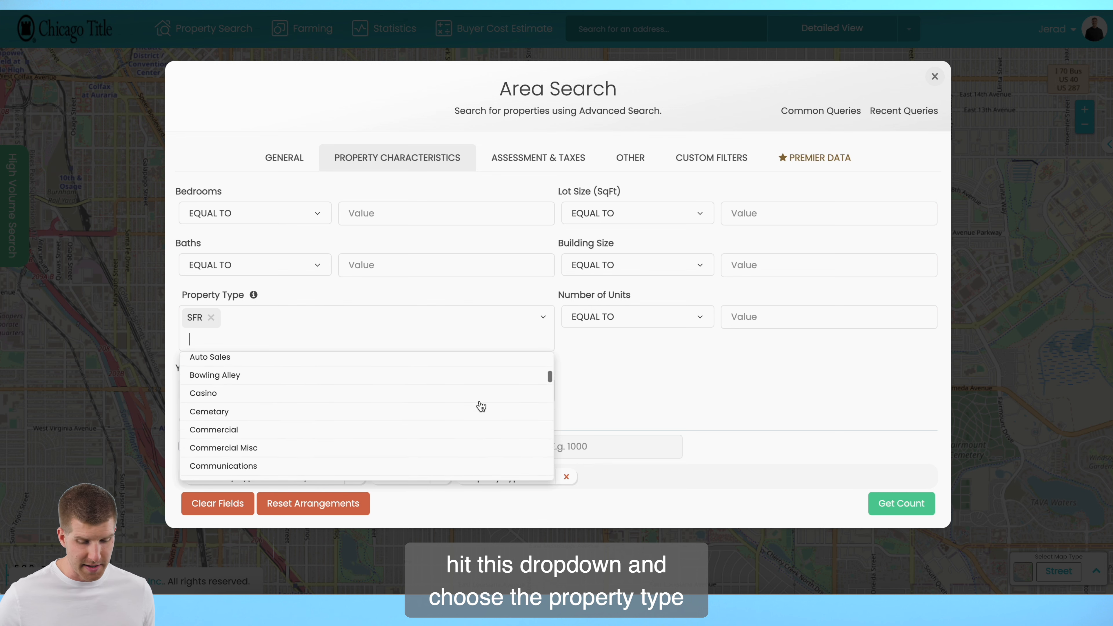
scroll(480, 407, "up", 5)
left_click(779, 376)
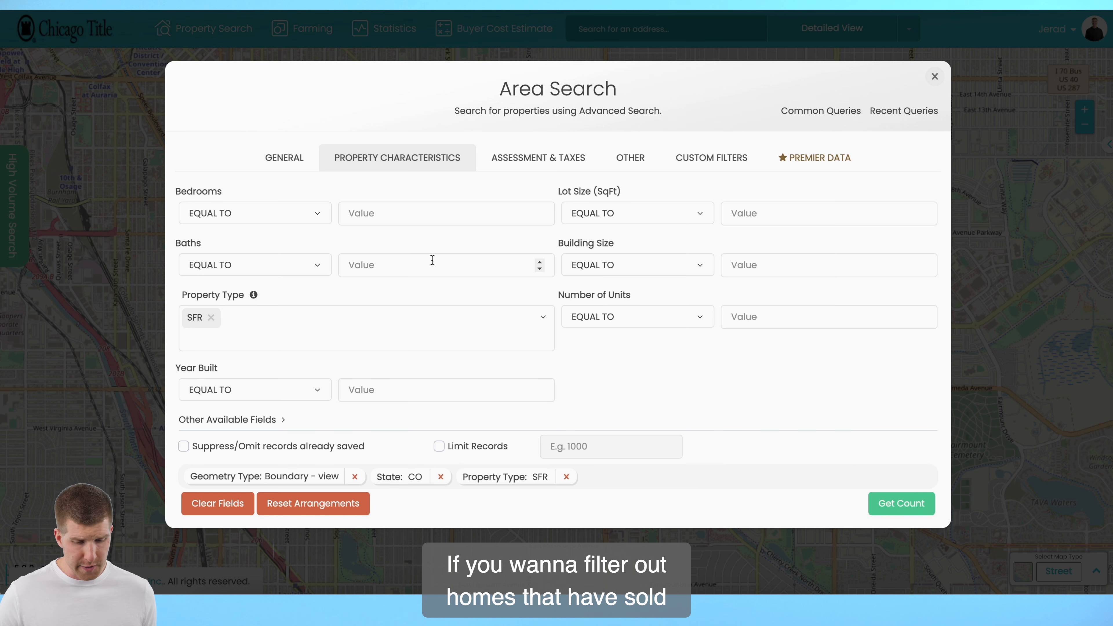
Filter the assessment and tax criteria to a purchase date before 05/10/2020
left_click(530, 154)
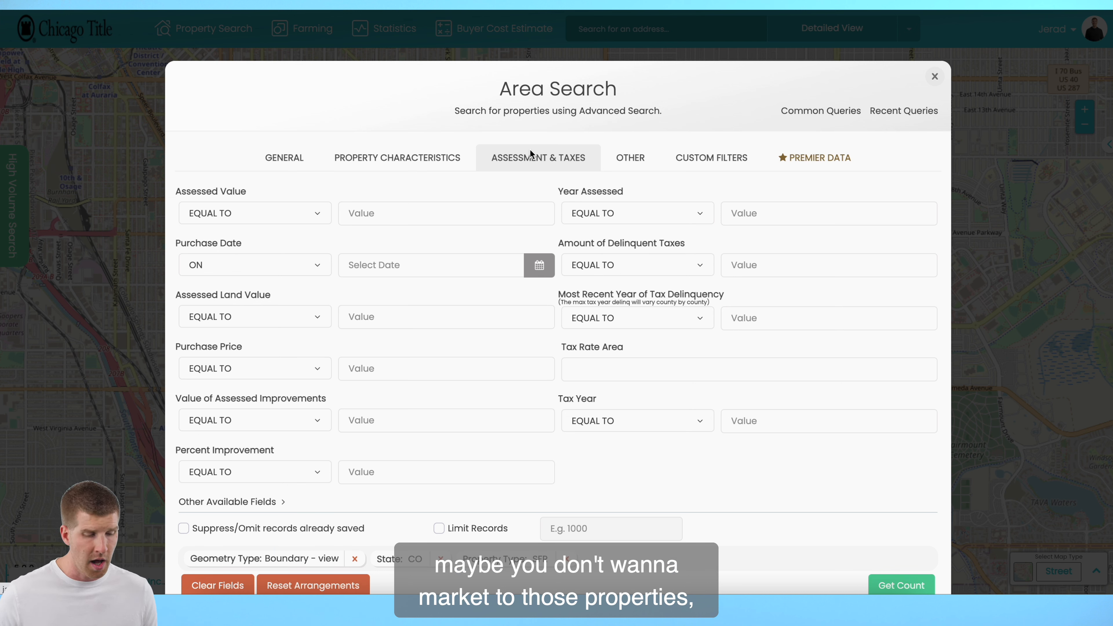
left_click(316, 274)
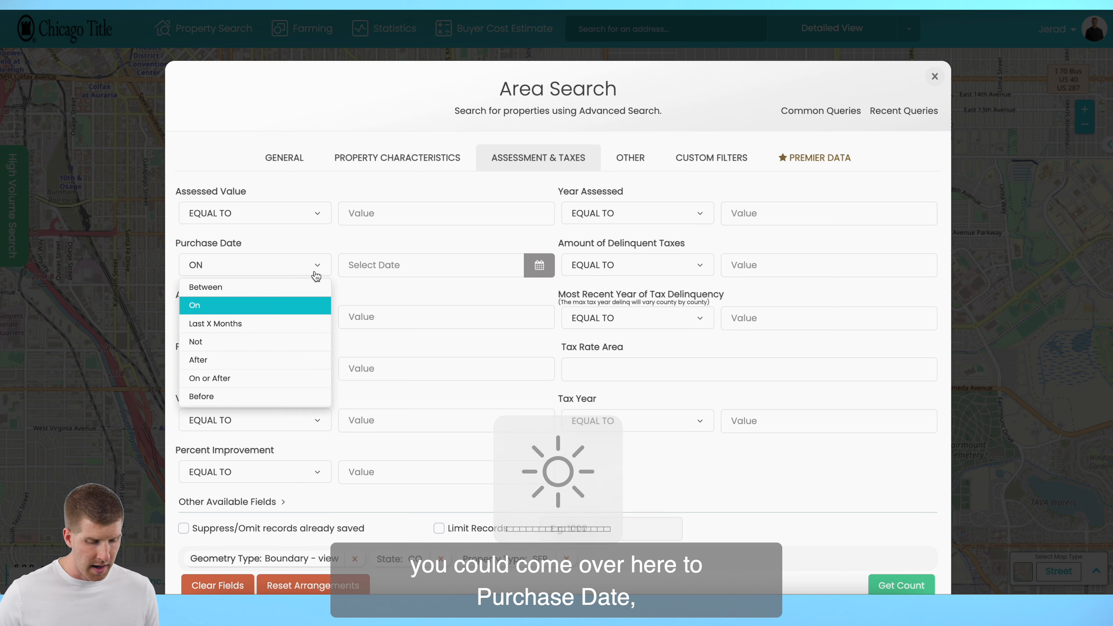
left_click(258, 399)
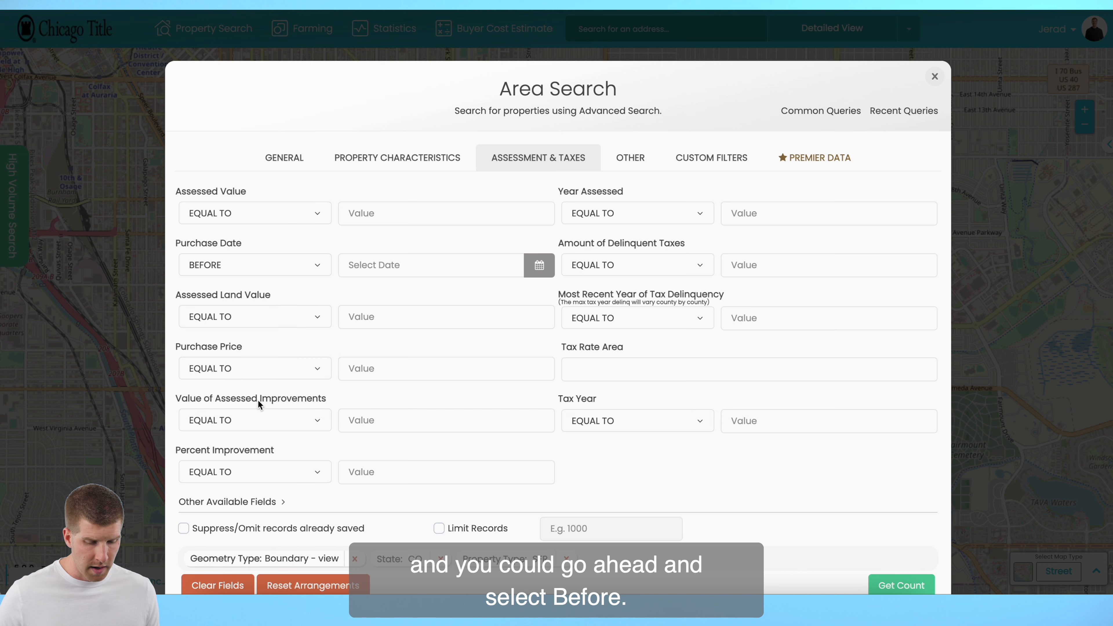
left_click(418, 265)
left_click(457, 338)
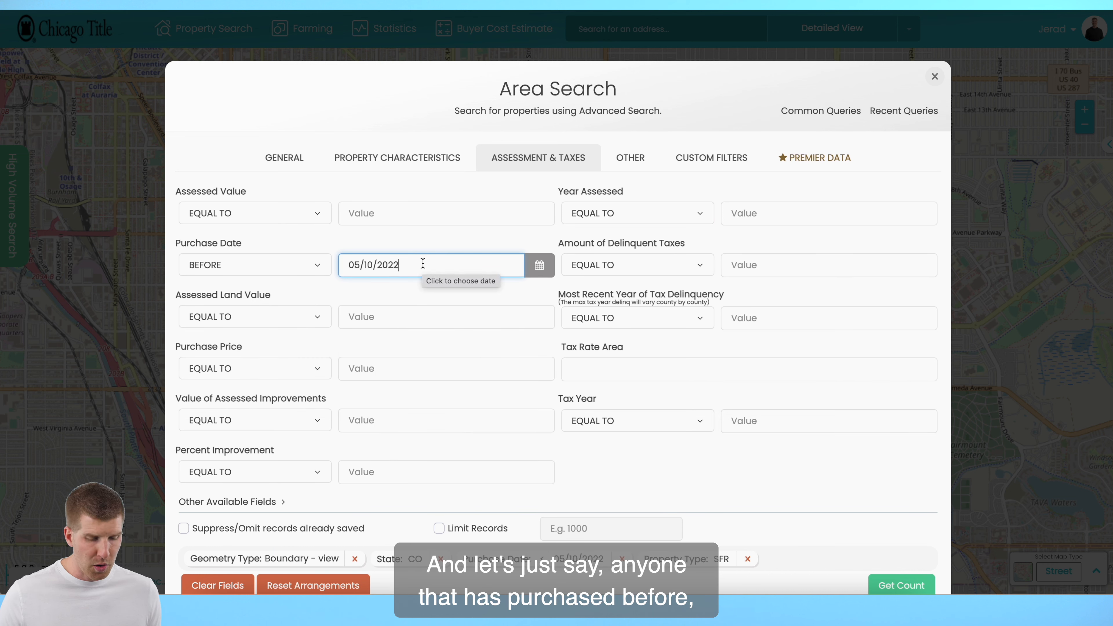
key("BackSpace")
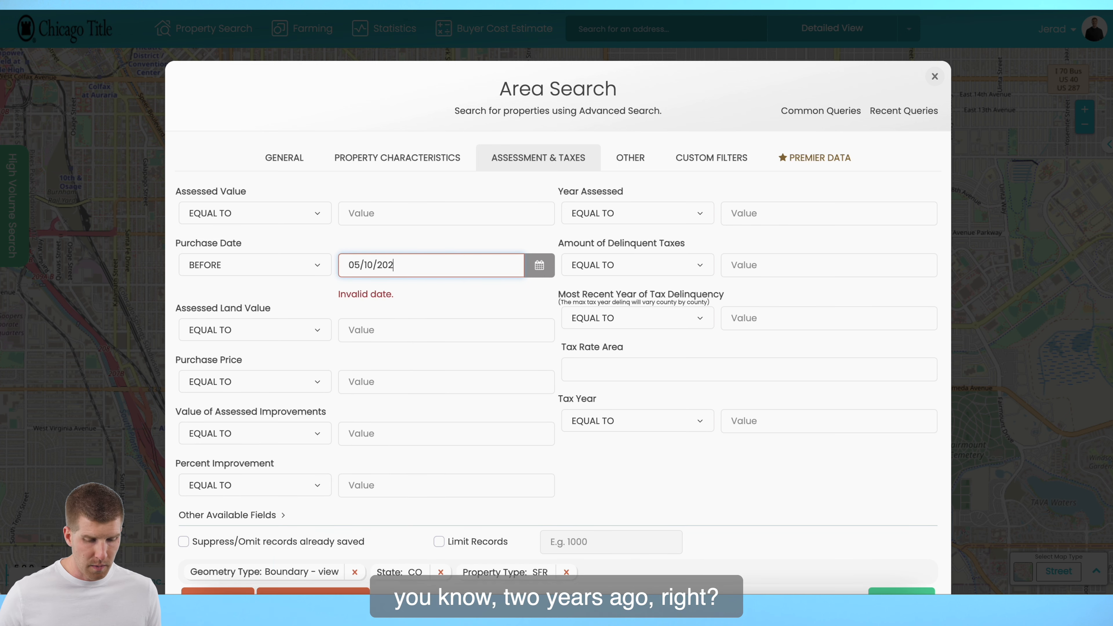
type("0")
key("Tab")
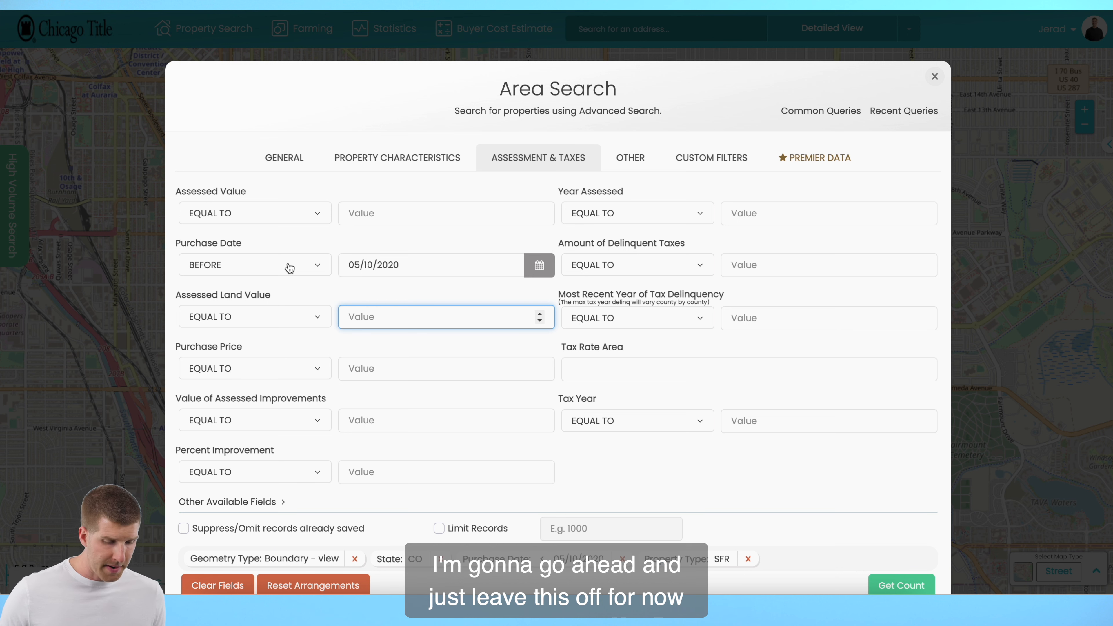
Clear the date from the purchase date filter
left_click(309, 270)
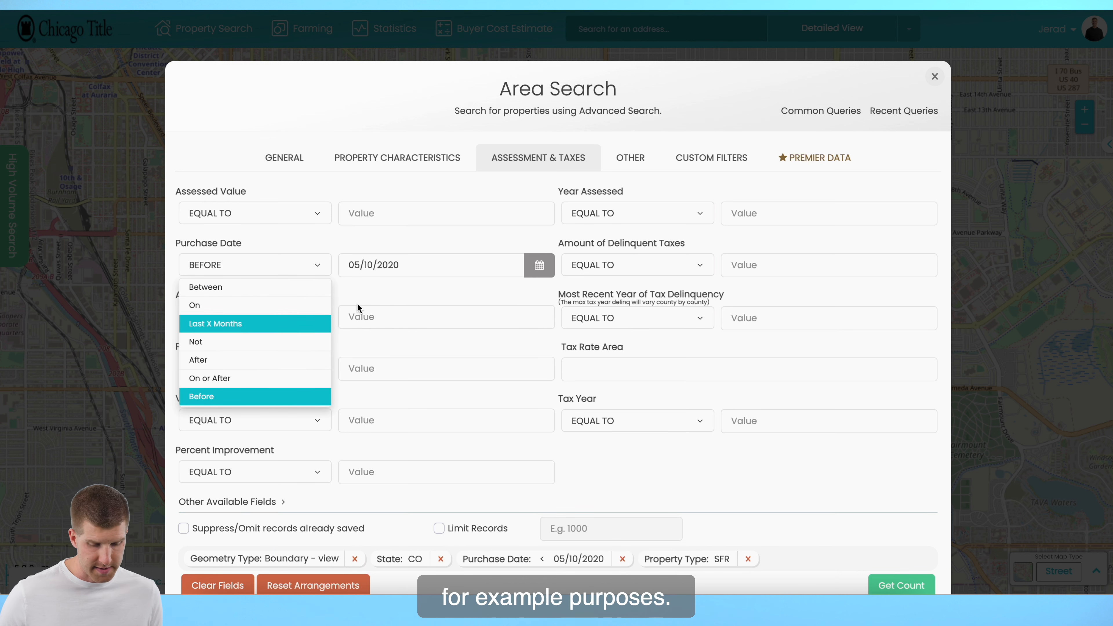
triple_click(435, 264)
key("BackSpace")
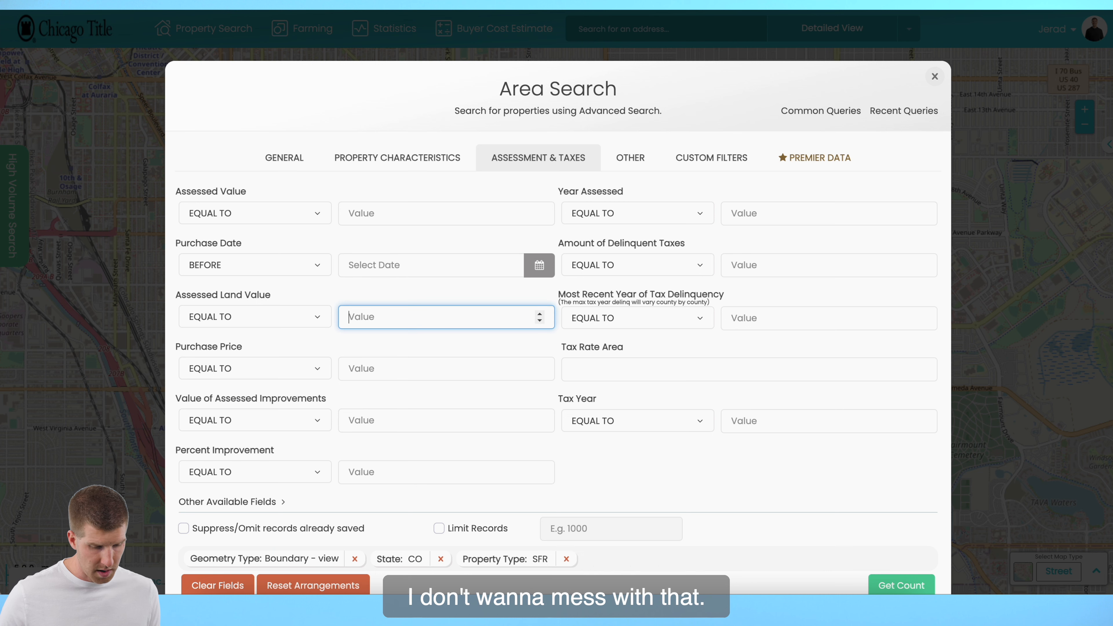
left_click(286, 267)
left_click(220, 137)
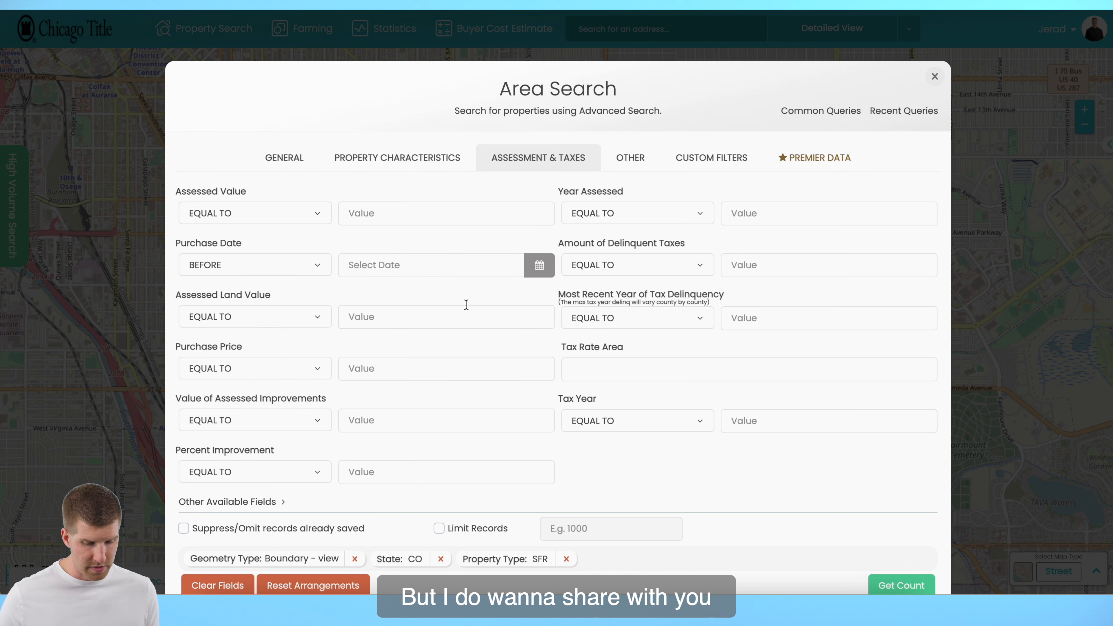
Review the Other criteria, set the Next Seller custom filter to Yes, and get the count of matching properties
scroll(466, 304, "down", 1)
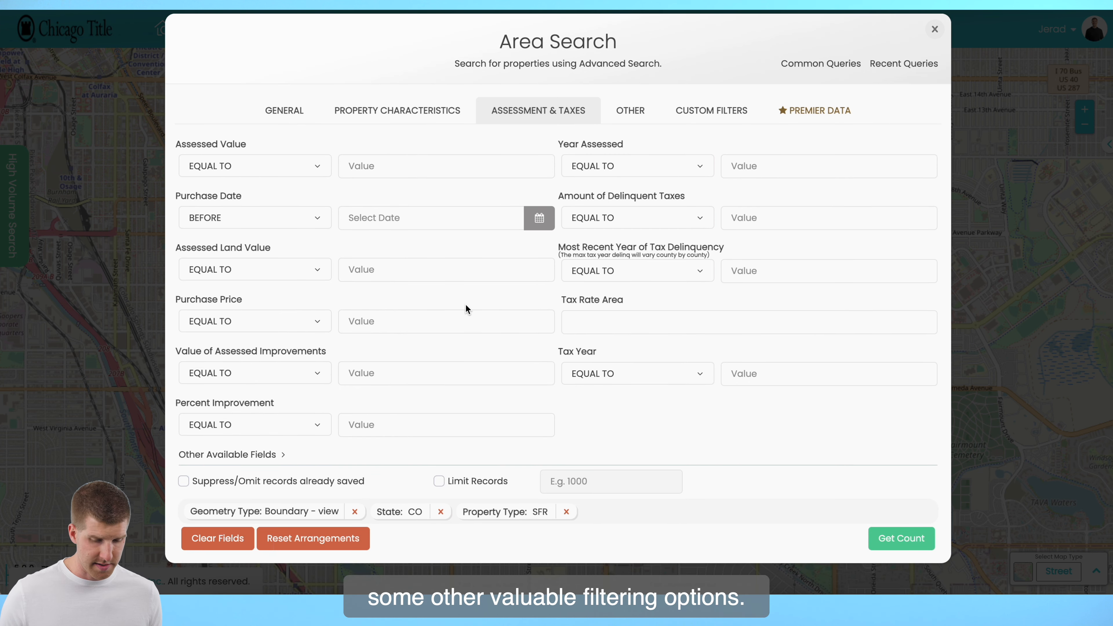
left_click(630, 111)
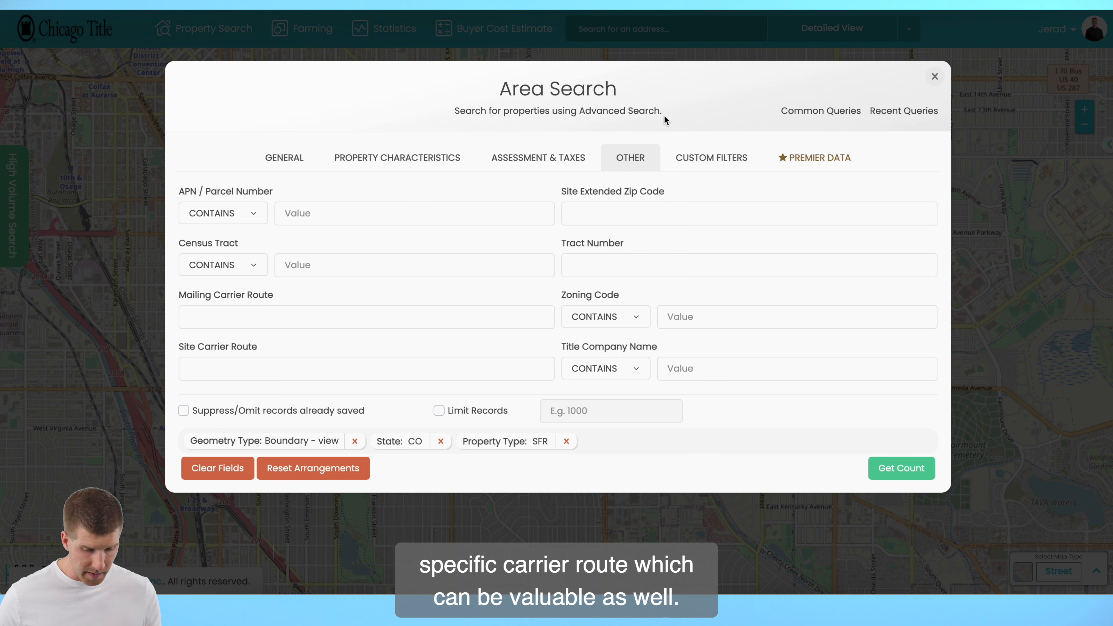
left_click(705, 154)
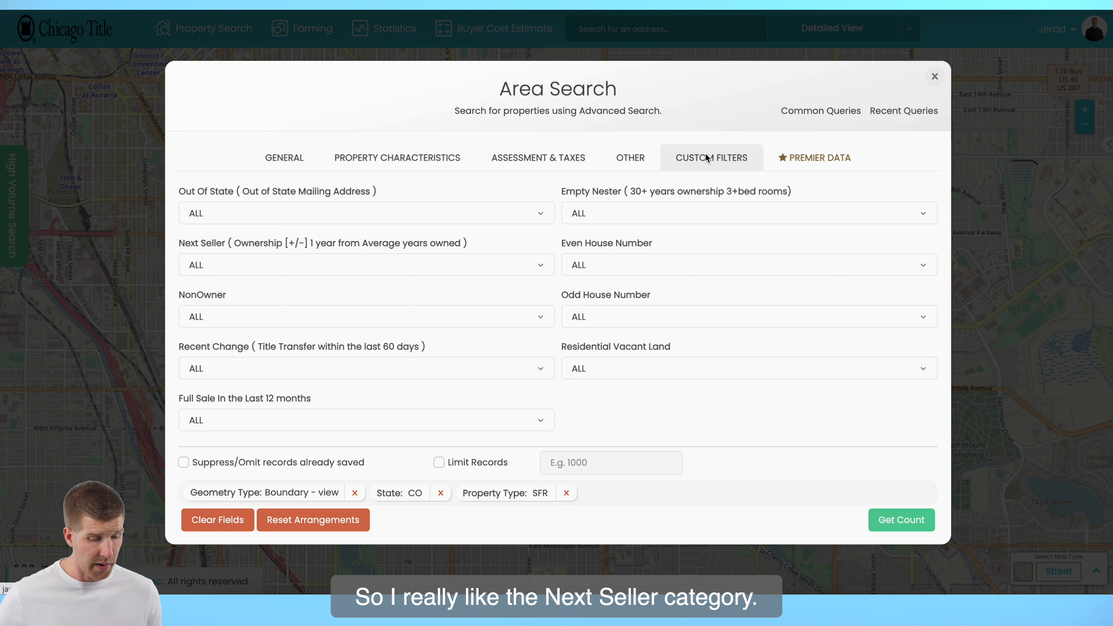
key("F1")
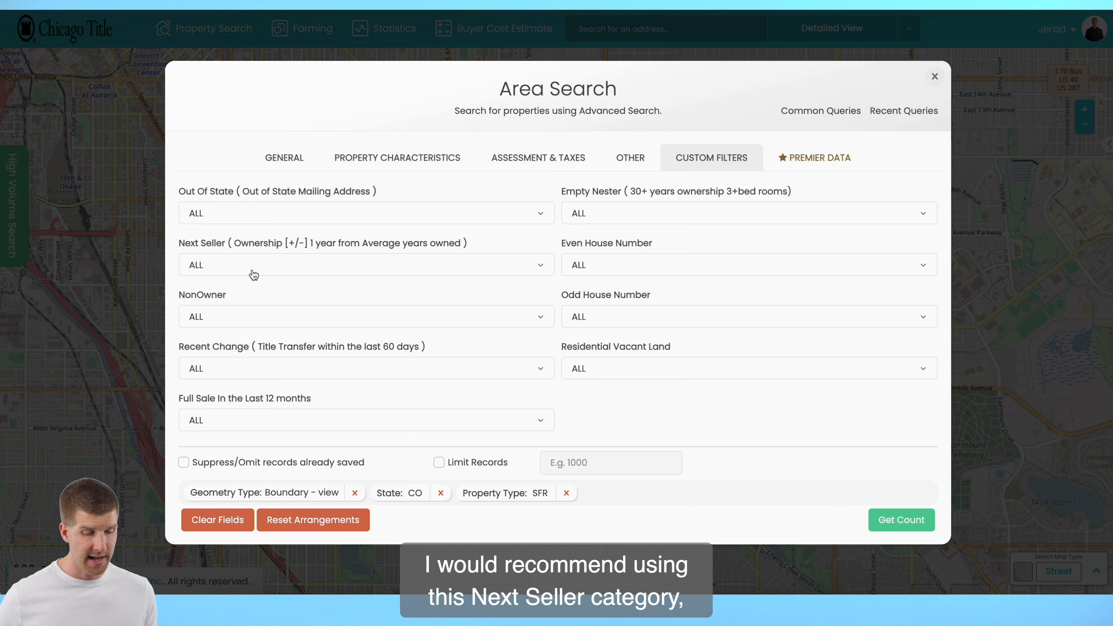
left_click(253, 275)
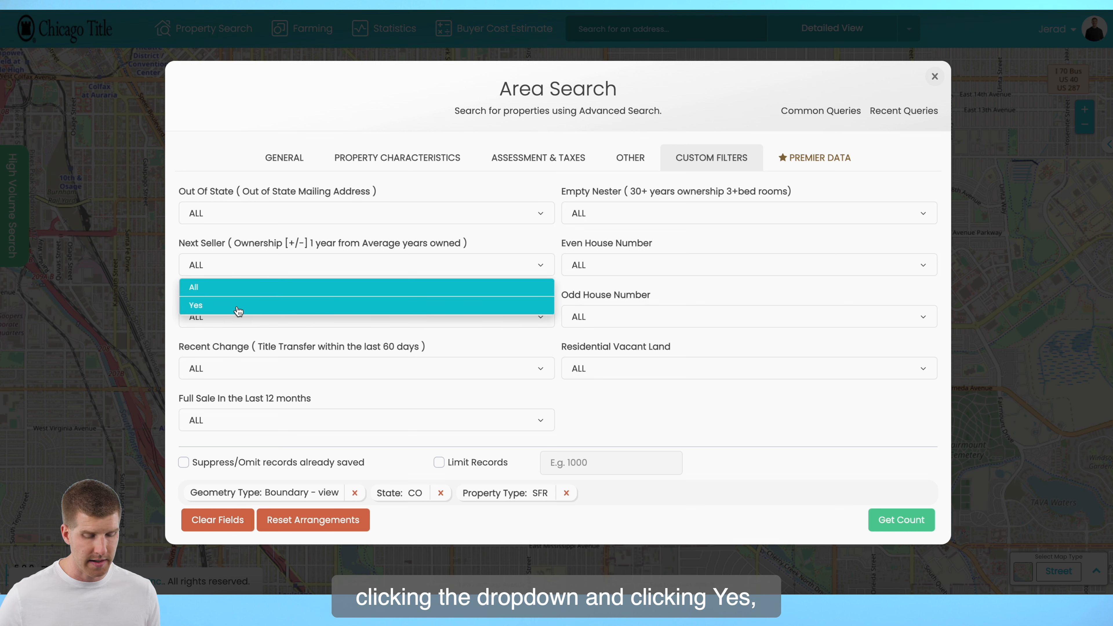
left_click(237, 310)
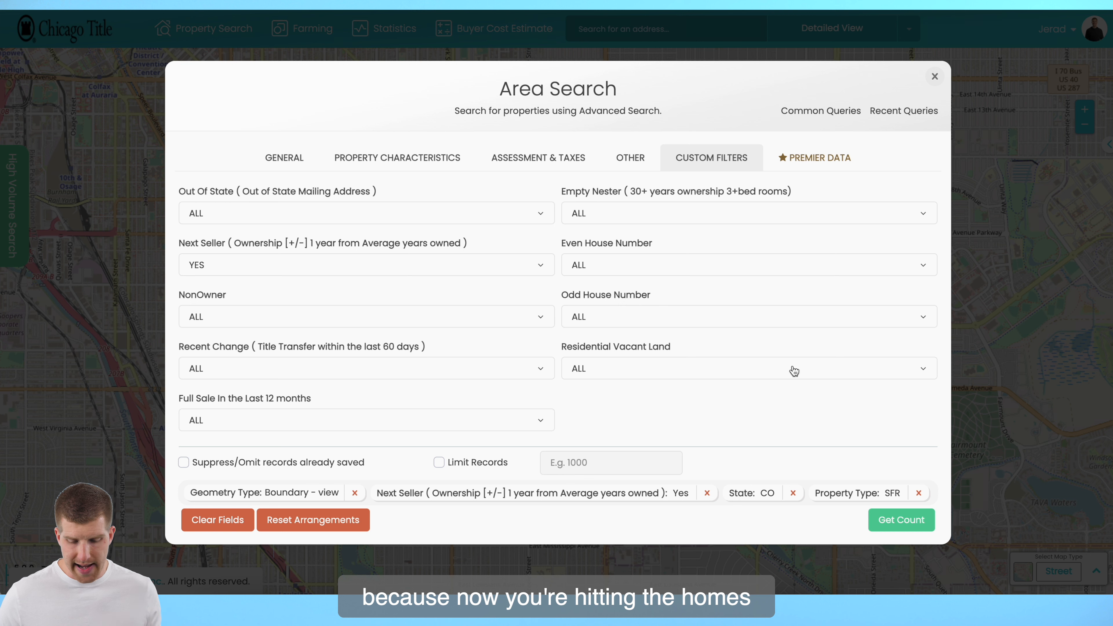
left_click(881, 521)
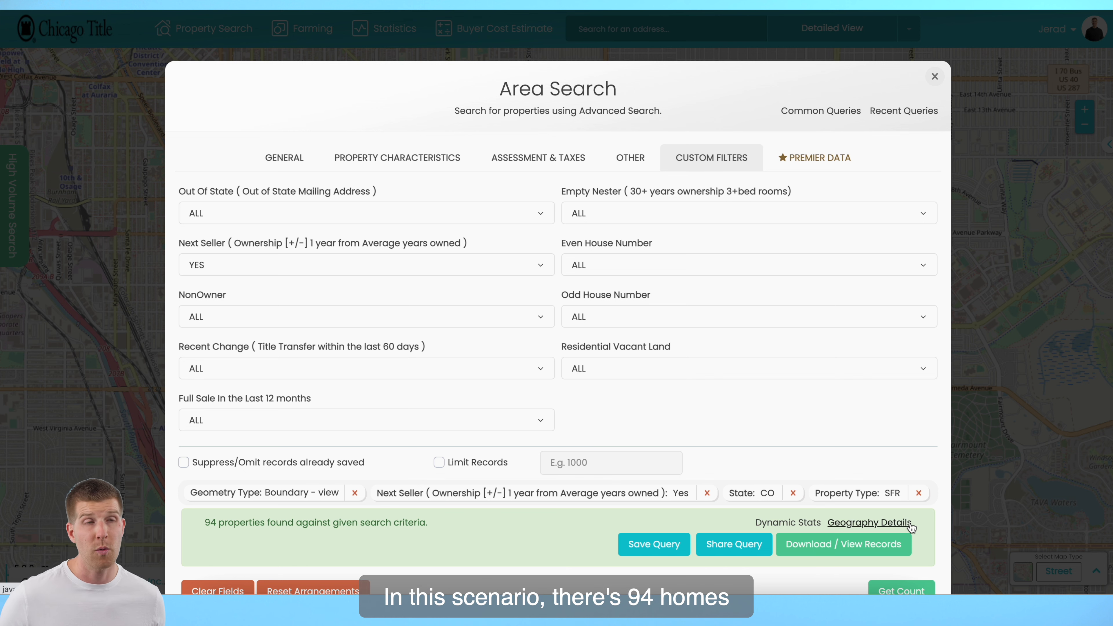
Review the Next Seller search results and reset the Next Seller custom filter to All
scroll(912, 528, "down", 1)
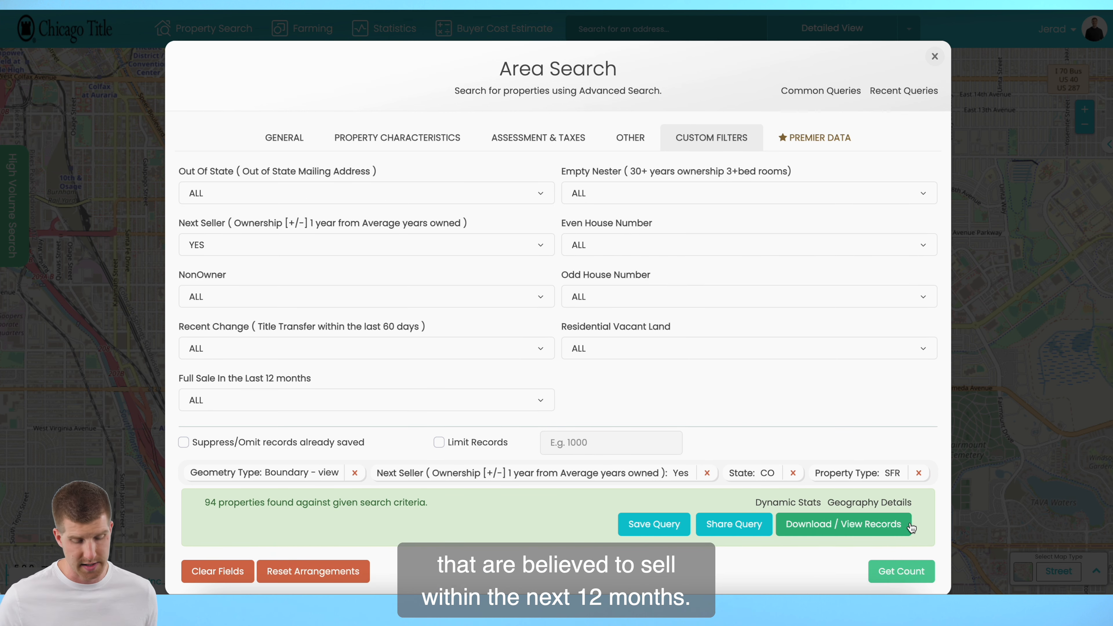
scroll(912, 527, "down", 2)
left_click(912, 527)
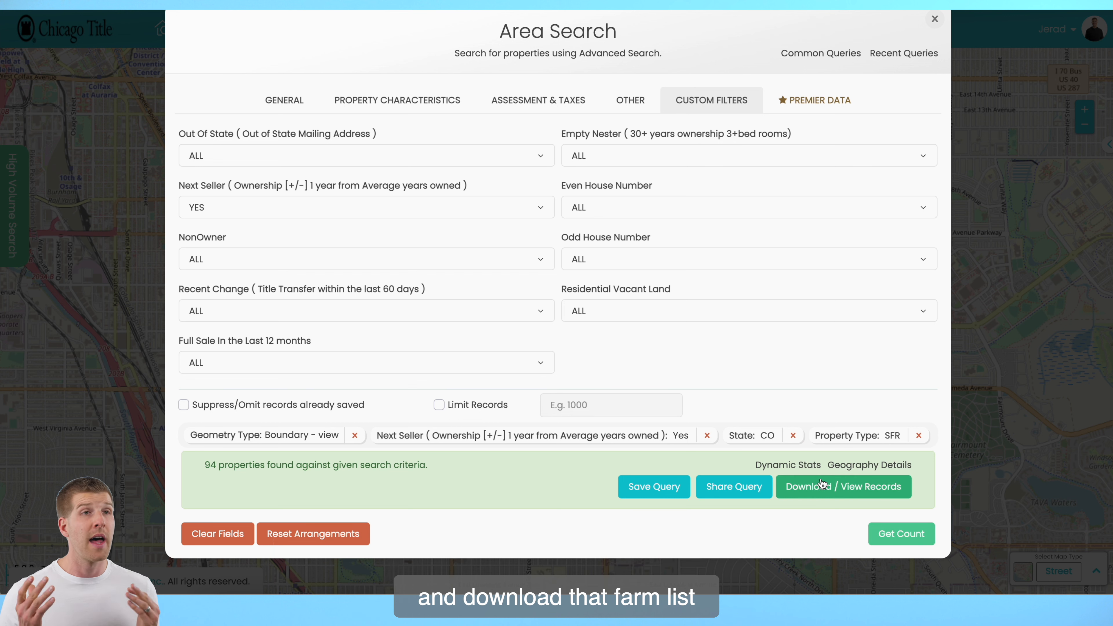
left_click(822, 485)
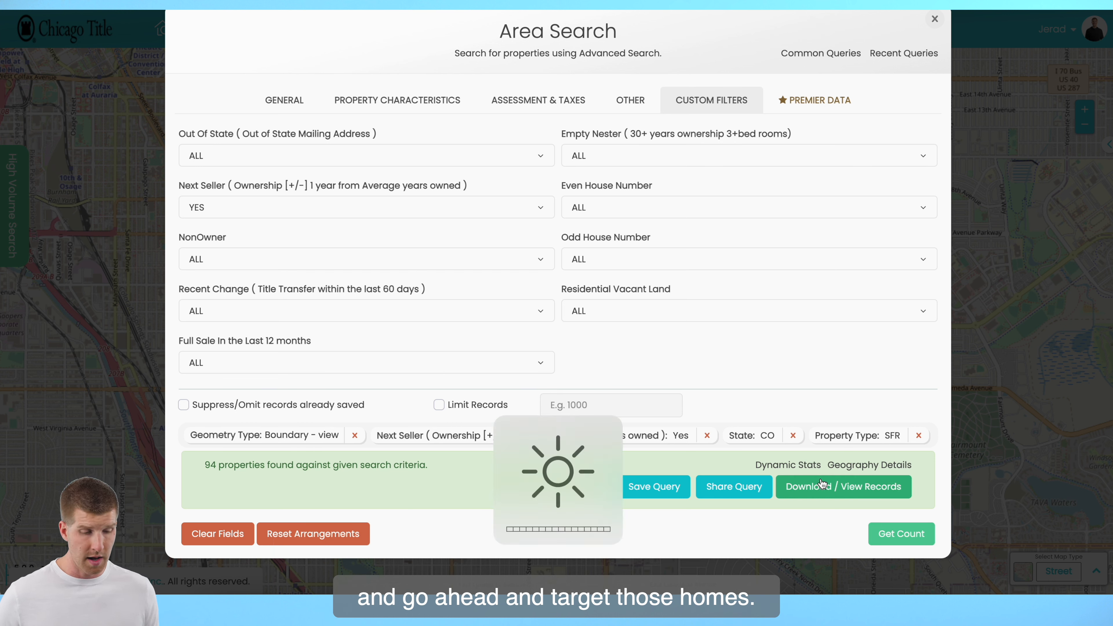
left_click(453, 215)
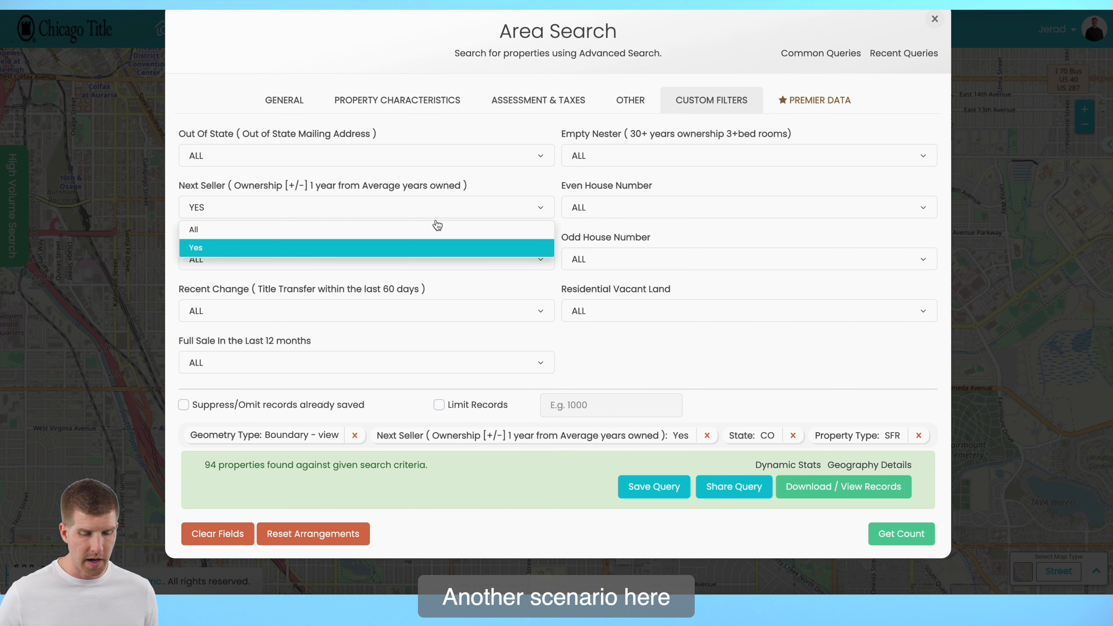
left_click(435, 228)
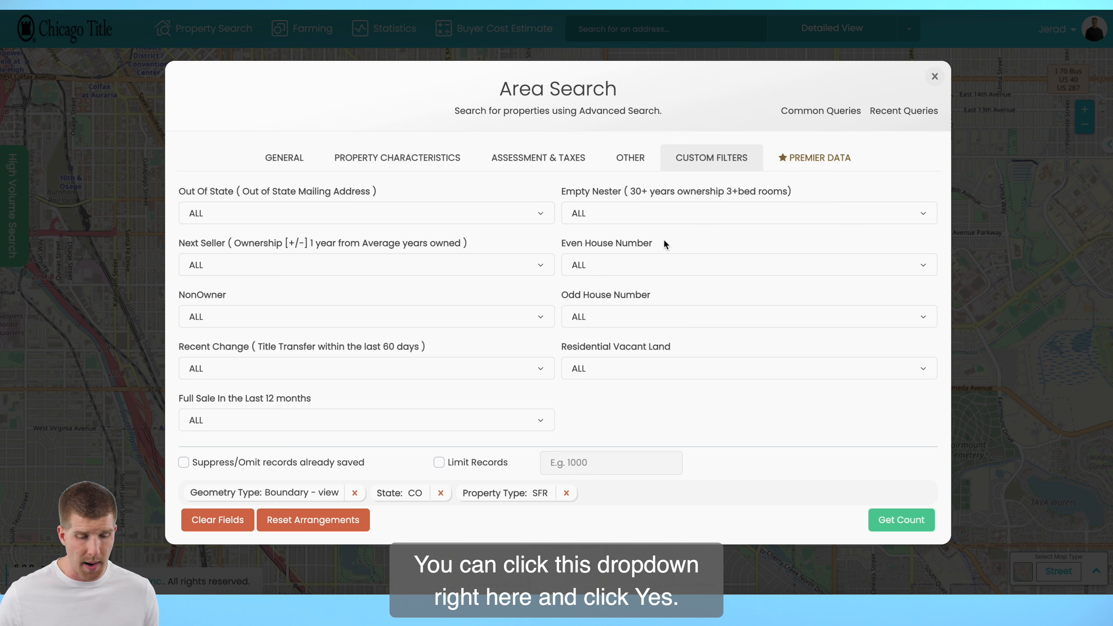
Set the Empty Nester custom filter to Yes and get the count of matching properties
left_click(635, 218)
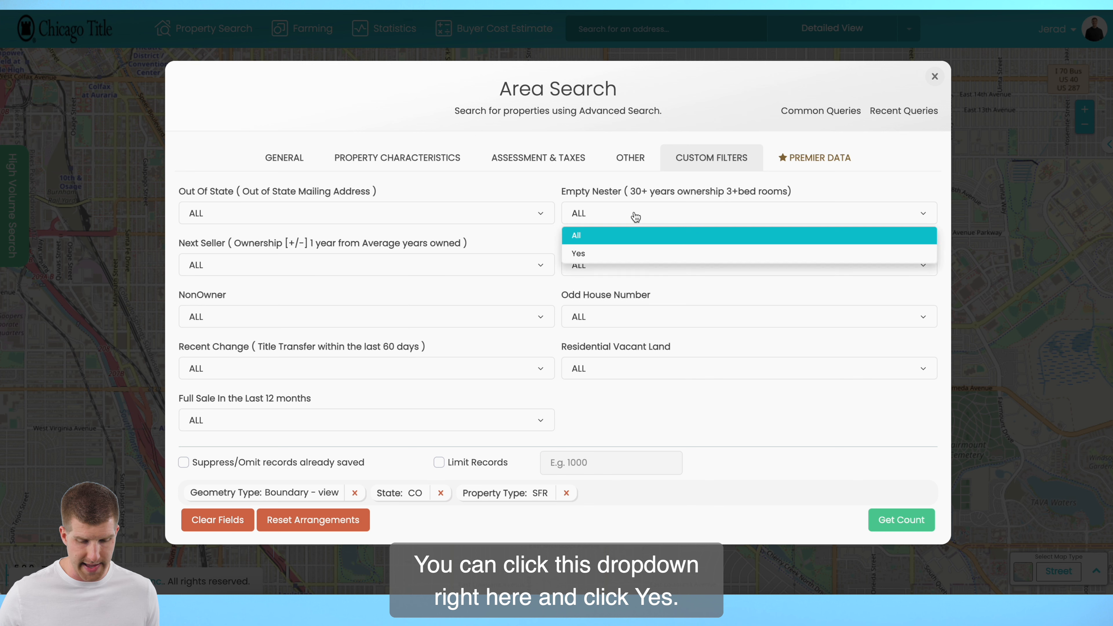
left_click(638, 254)
left_click(912, 525)
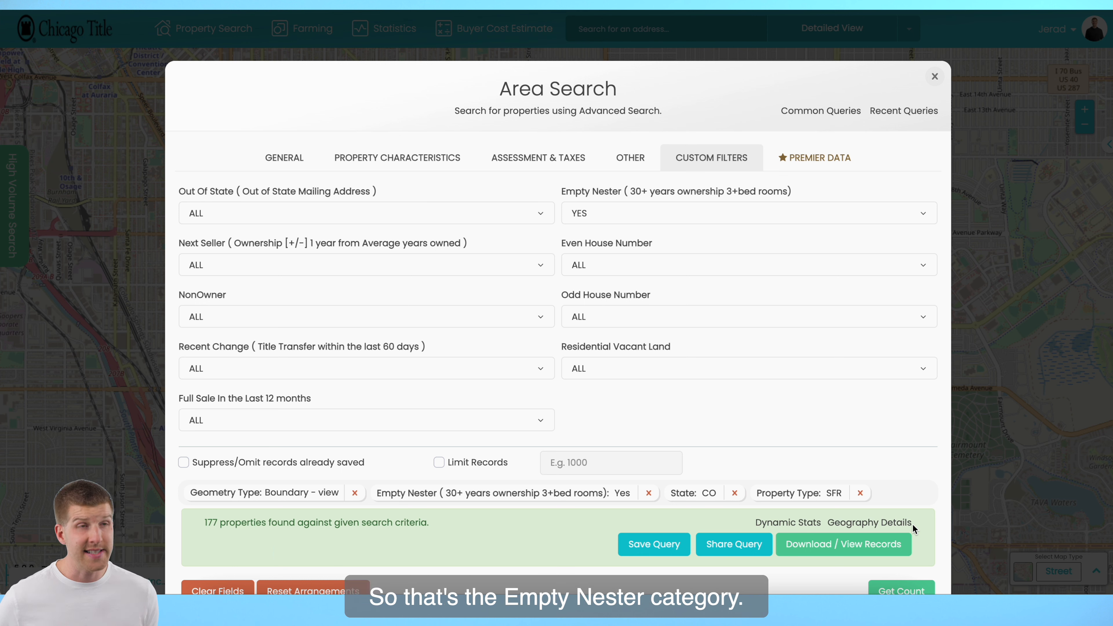
Reset the Empty Nester custom filter to All
scroll(913, 524, "down", 1)
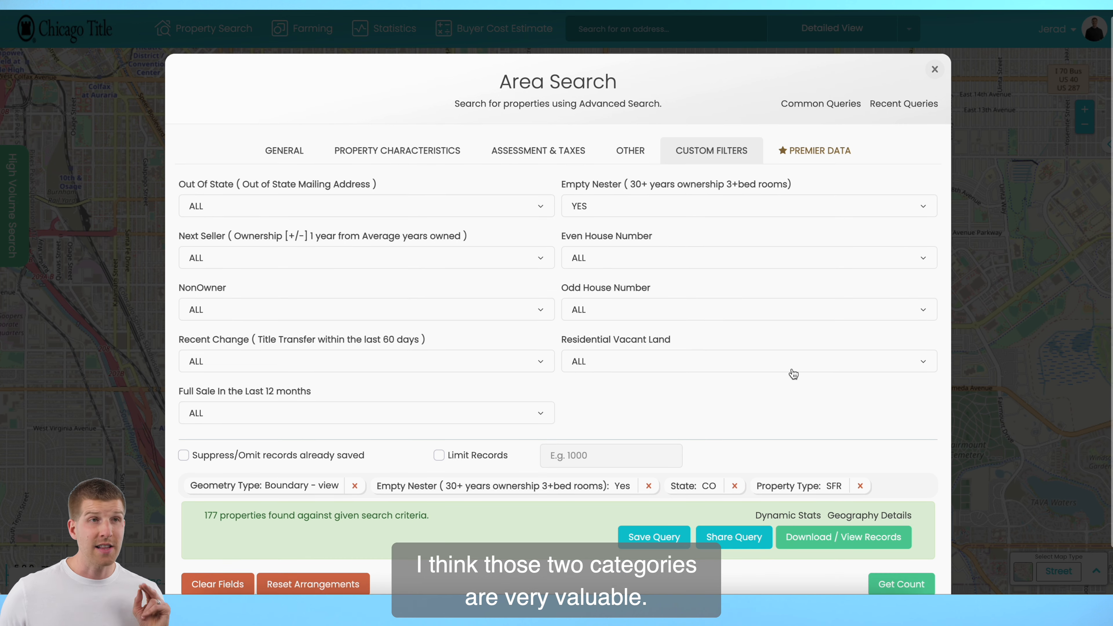
left_click(660, 209)
left_click(642, 227)
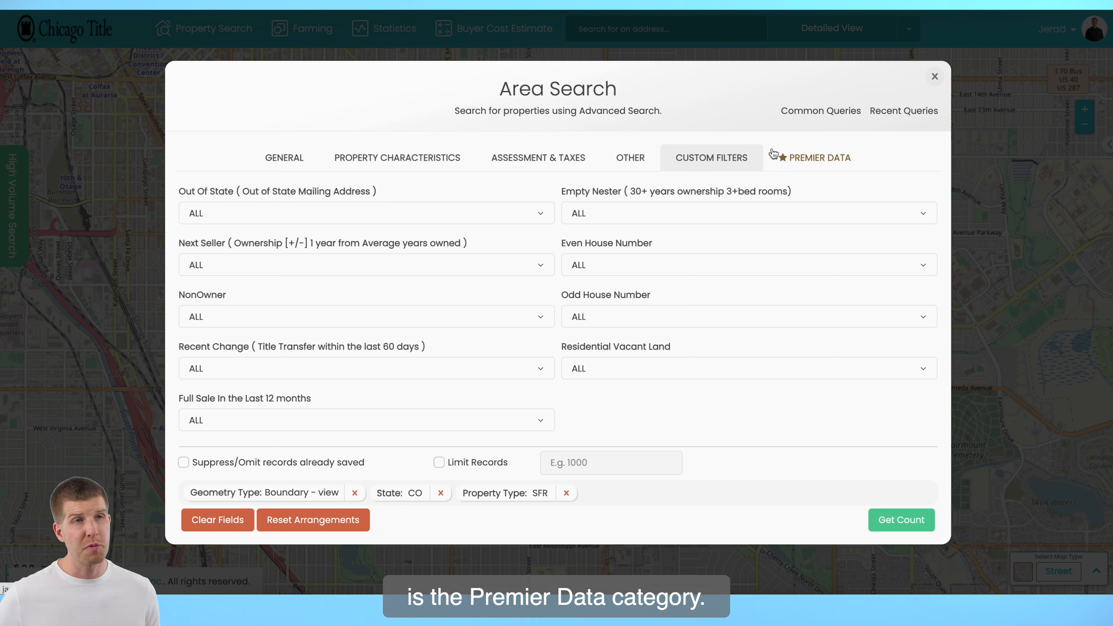
Examine the Premier Data purchase options for phones and emails and the lead types available for the area
left_click(803, 161)
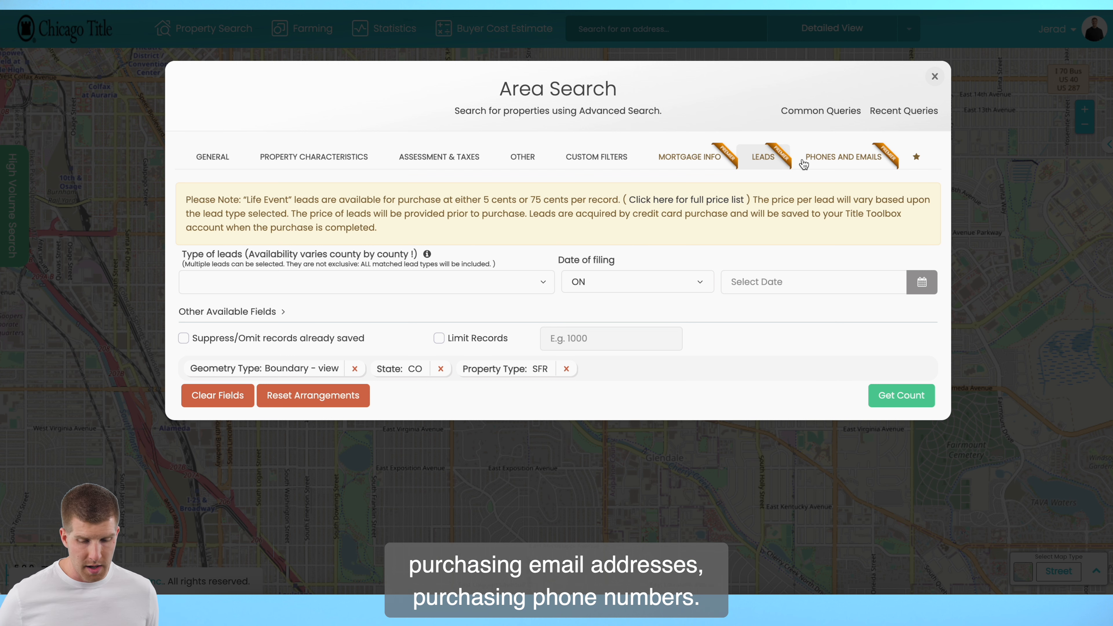
left_click(858, 157)
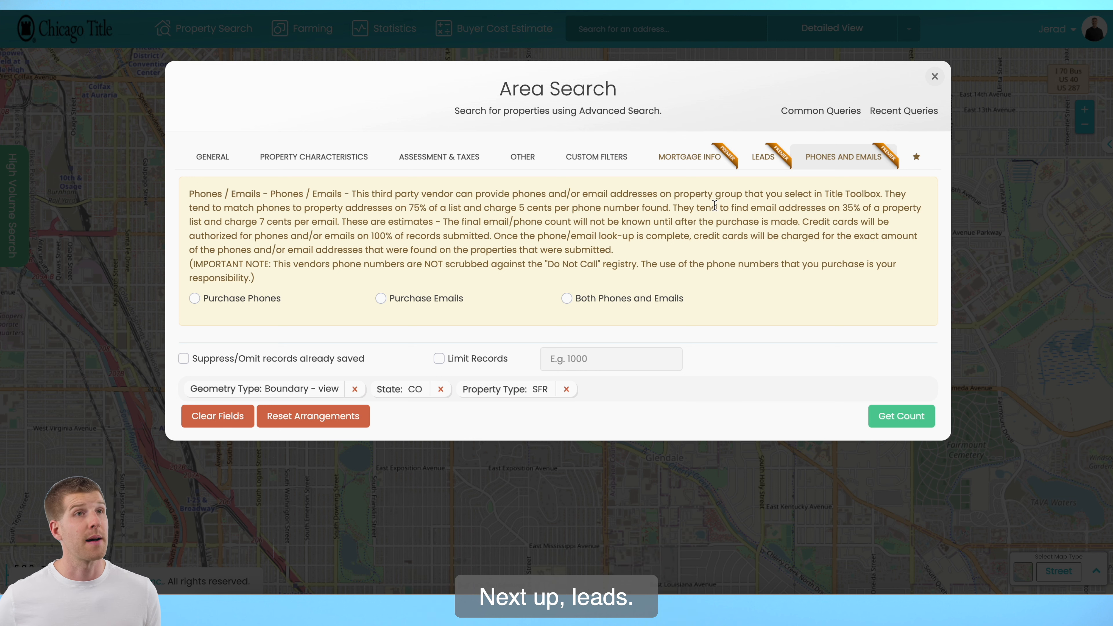
left_click(778, 165)
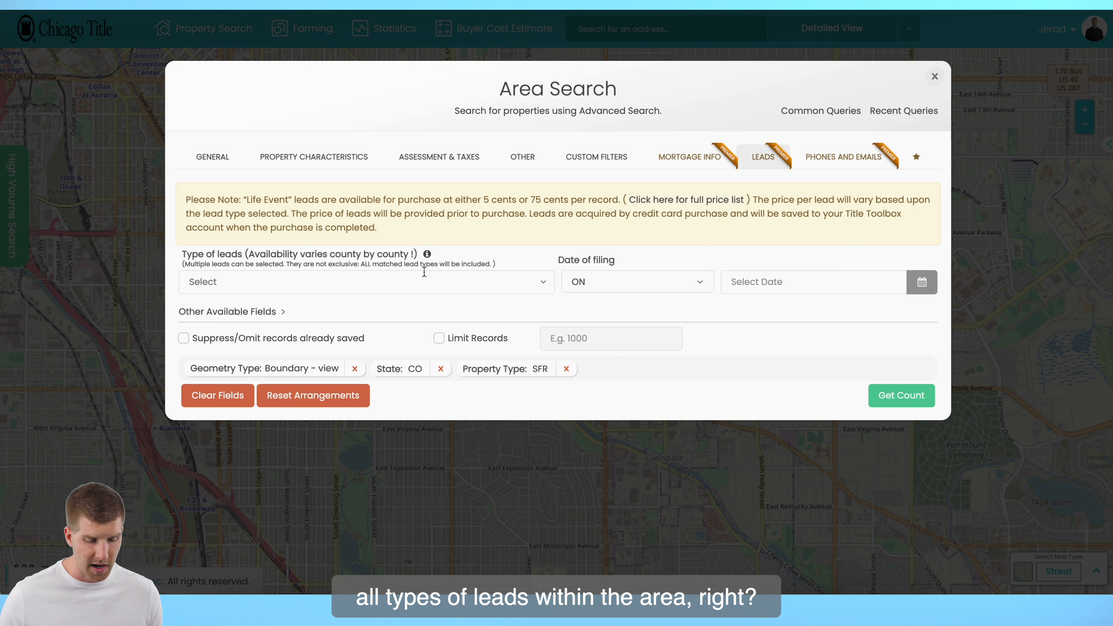
key("XF86MonBrightnessDown")
left_click(424, 282)
left_click(620, 200)
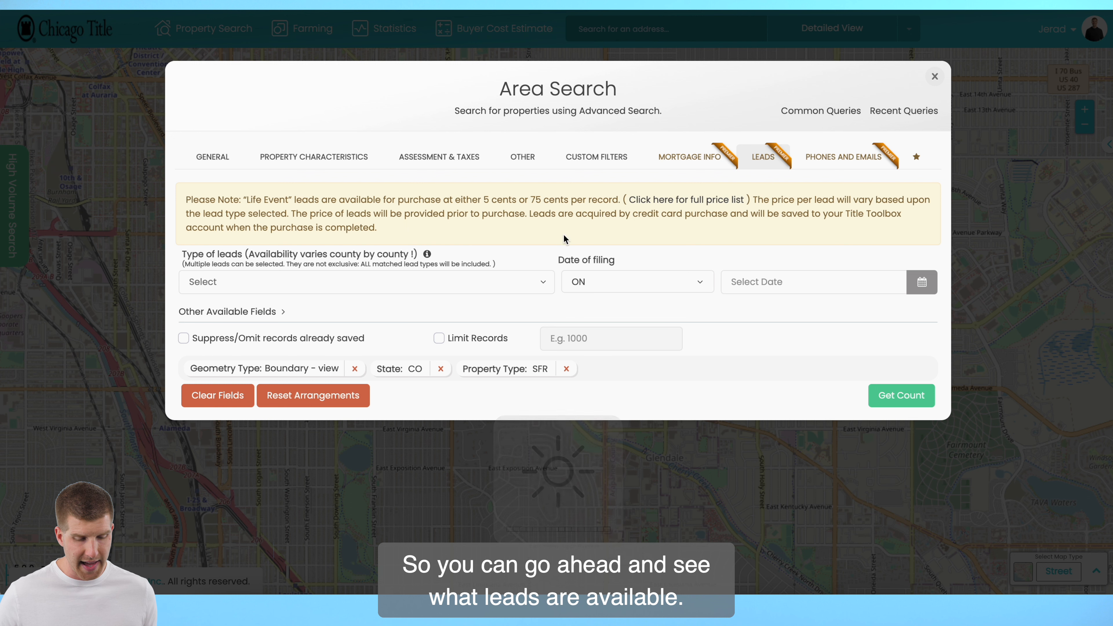
left_click(534, 287)
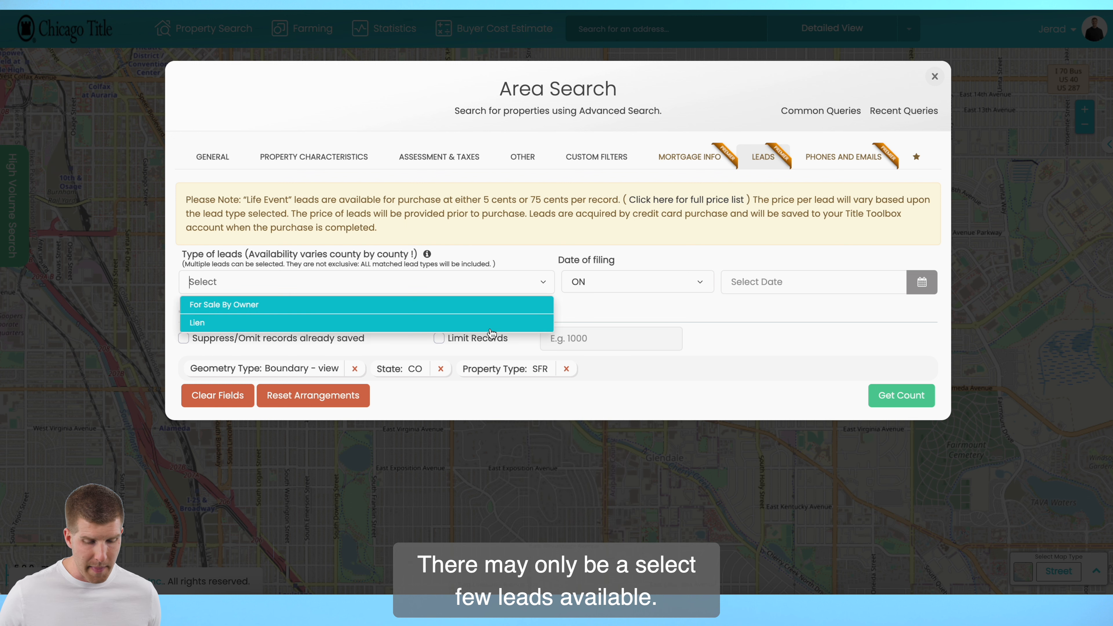
left_click(534, 218)
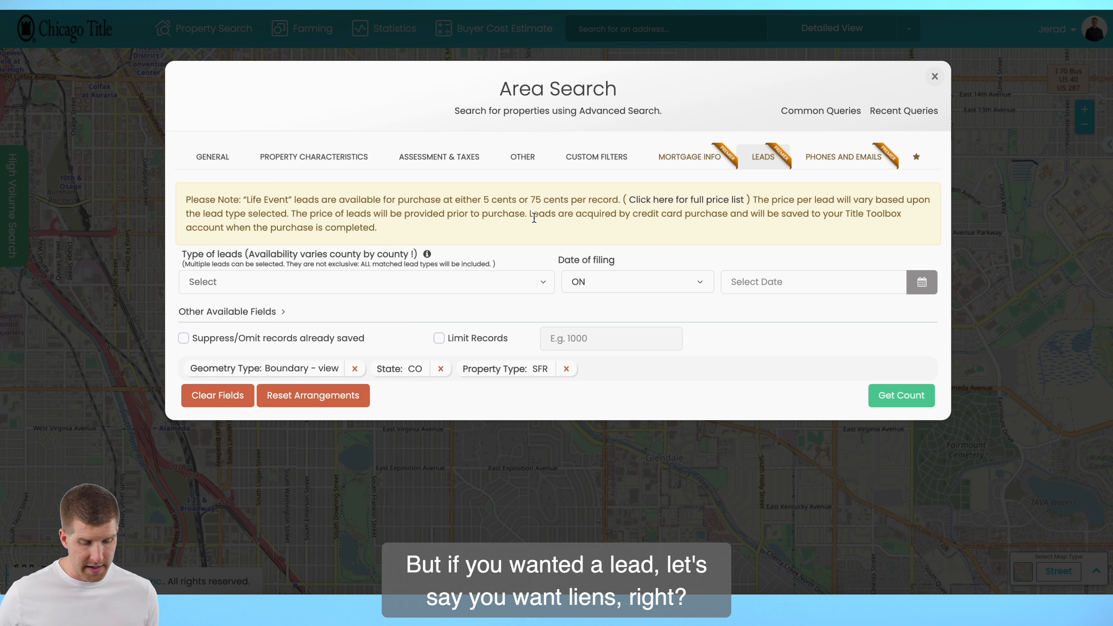
Filter the leads to liens filed in the last 12 months and get the count of matching properties
left_click(494, 284)
left_click(360, 335)
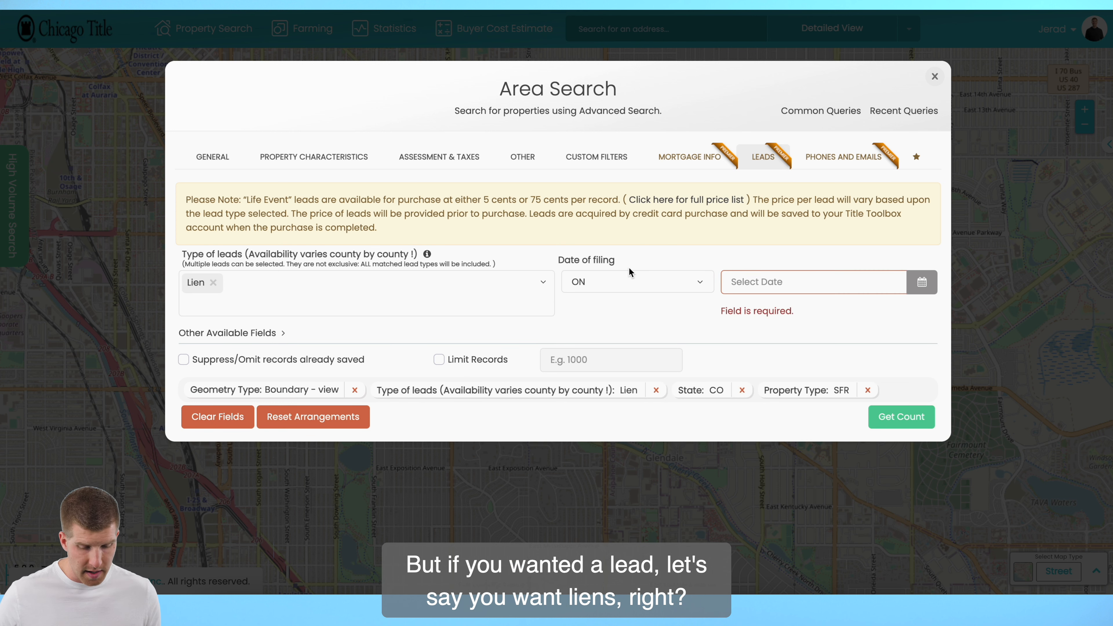
left_click(635, 284)
left_click(641, 346)
left_click(785, 284)
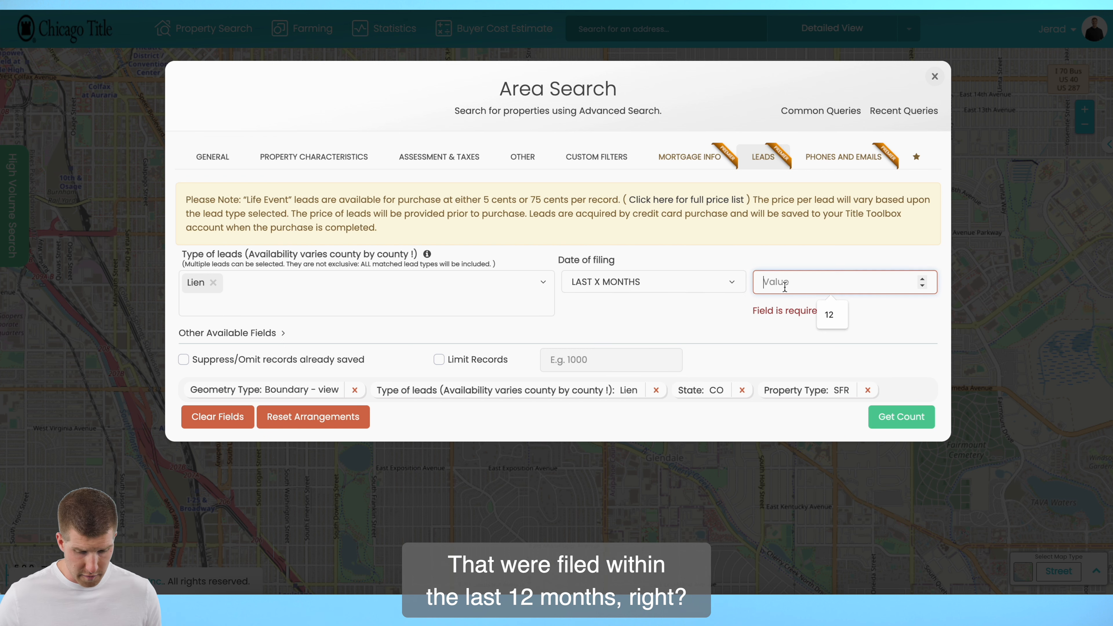
type("12")
left_click(895, 429)
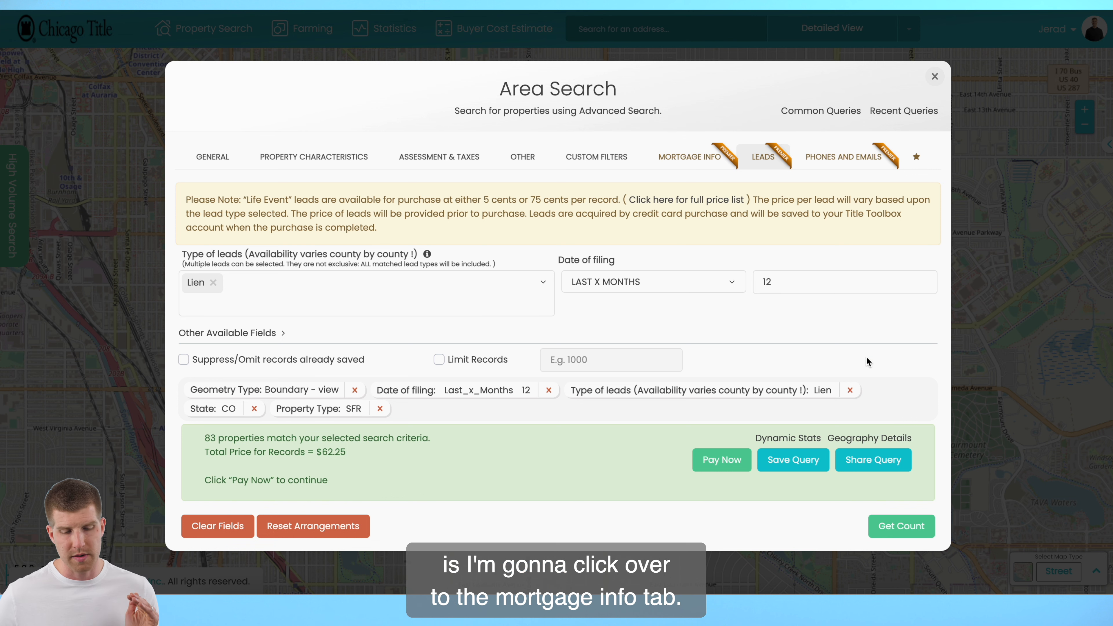
Examine the mortgage info criteria and the comparison options for Loan To Value Ratio
left_click(700, 163)
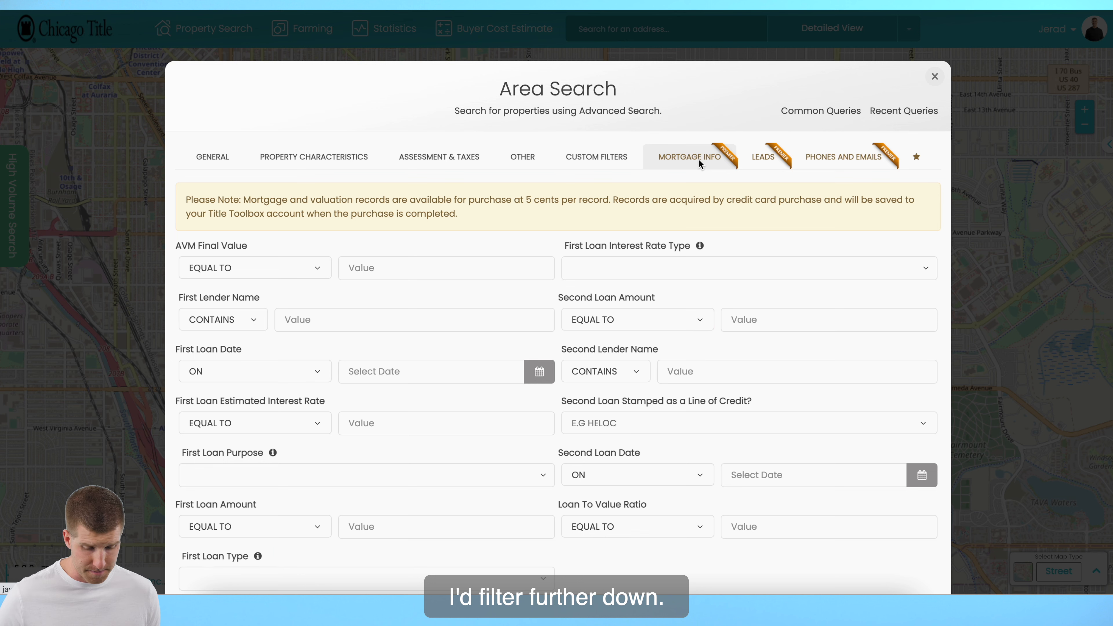
scroll(699, 159, "down", 3)
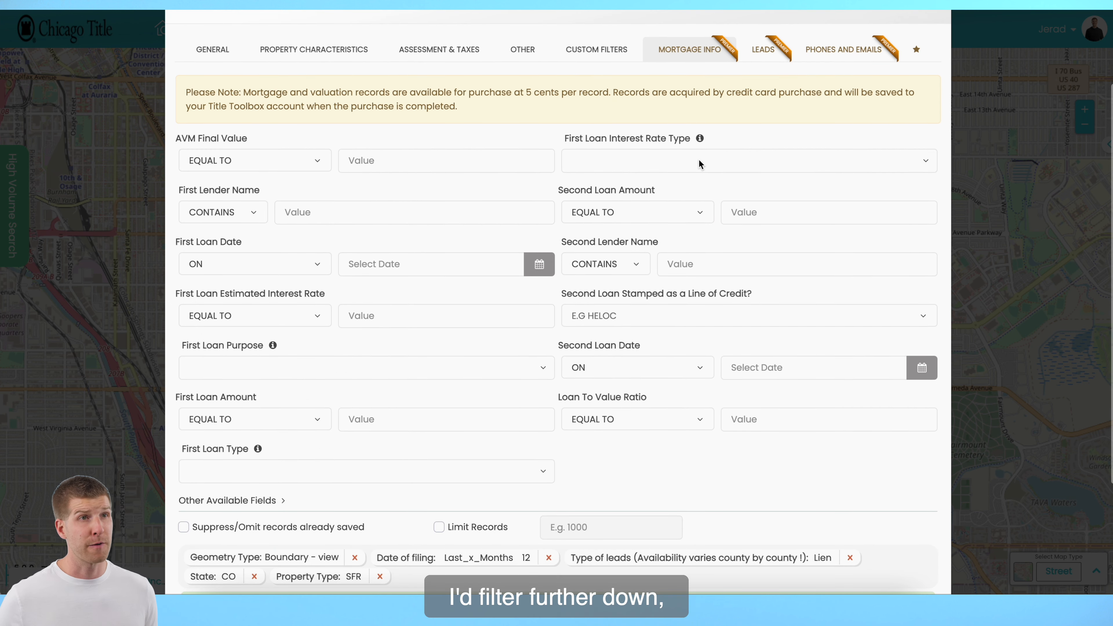
scroll(699, 163, "down", 1)
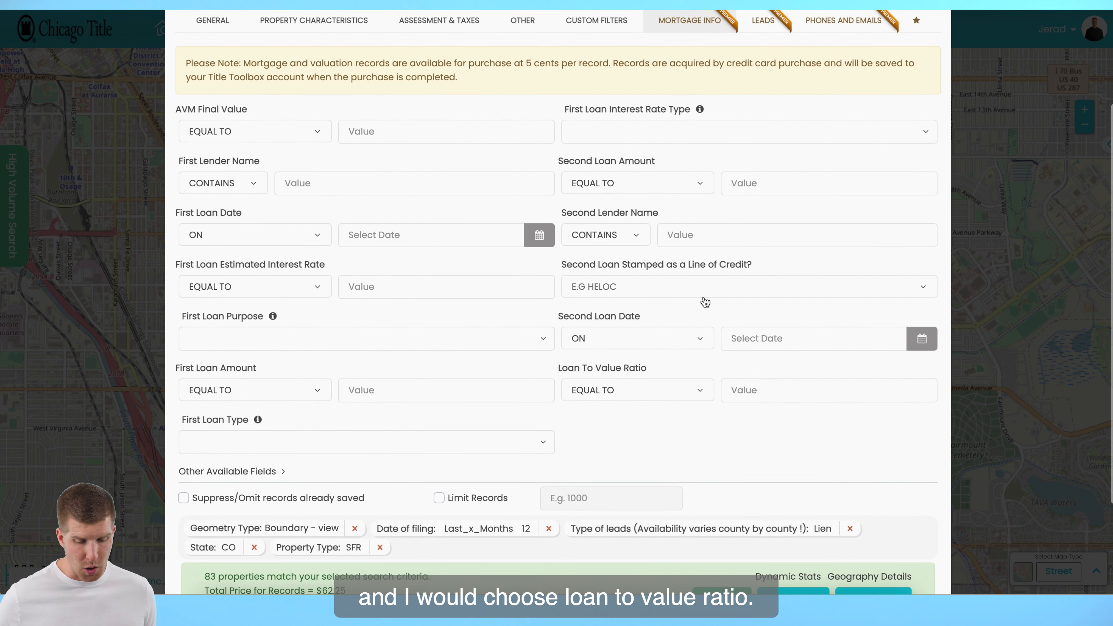
left_click(699, 391)
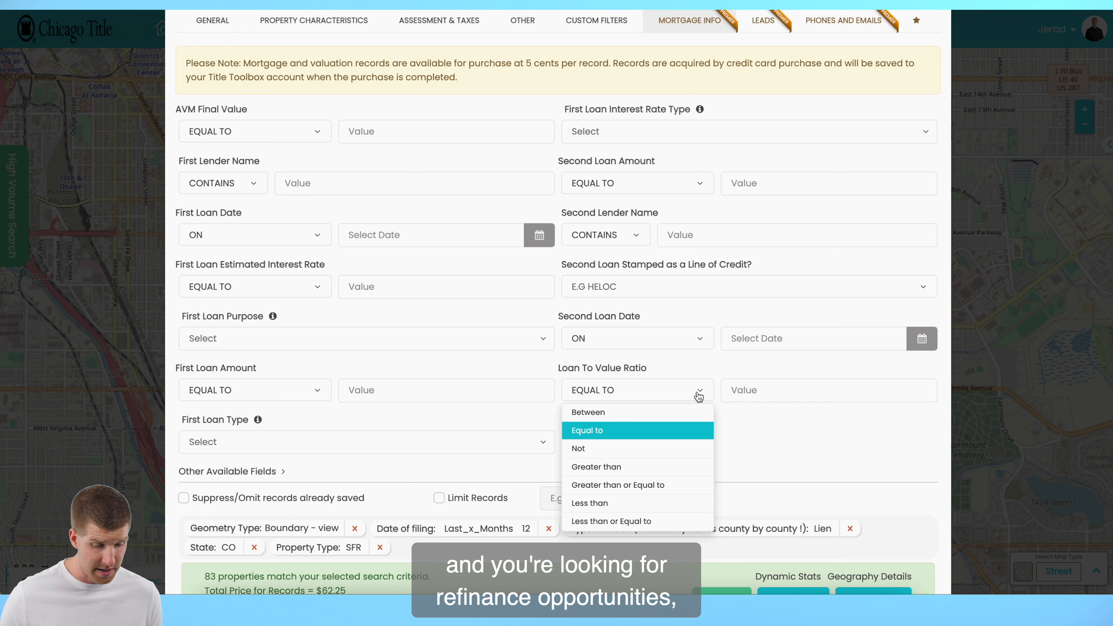
left_click(390, 315)
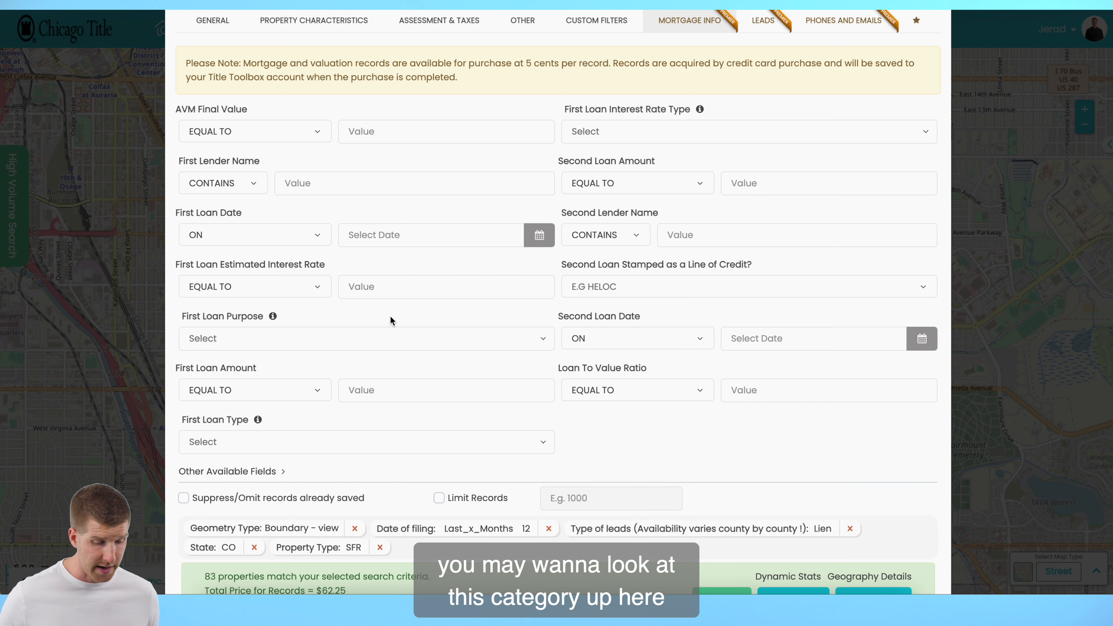
Filter First Loan Estimated Interest Rate to greater than or equal to 5.5 and get the count of matching properties
scroll(262, 388, "down", 1)
scroll(287, 270, "up", 1)
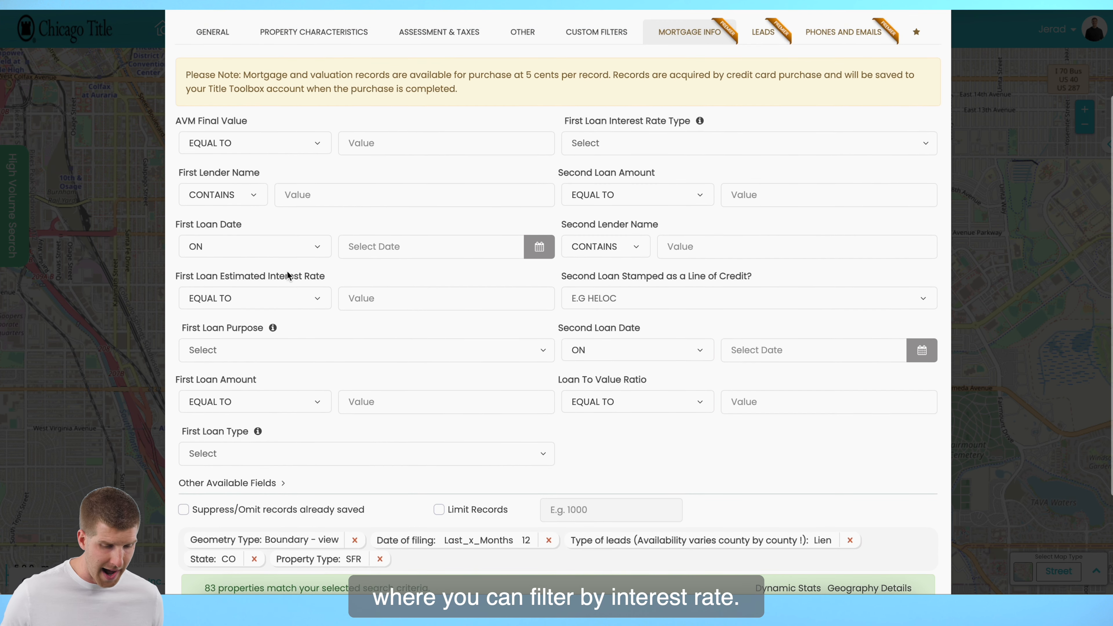
left_click(293, 306)
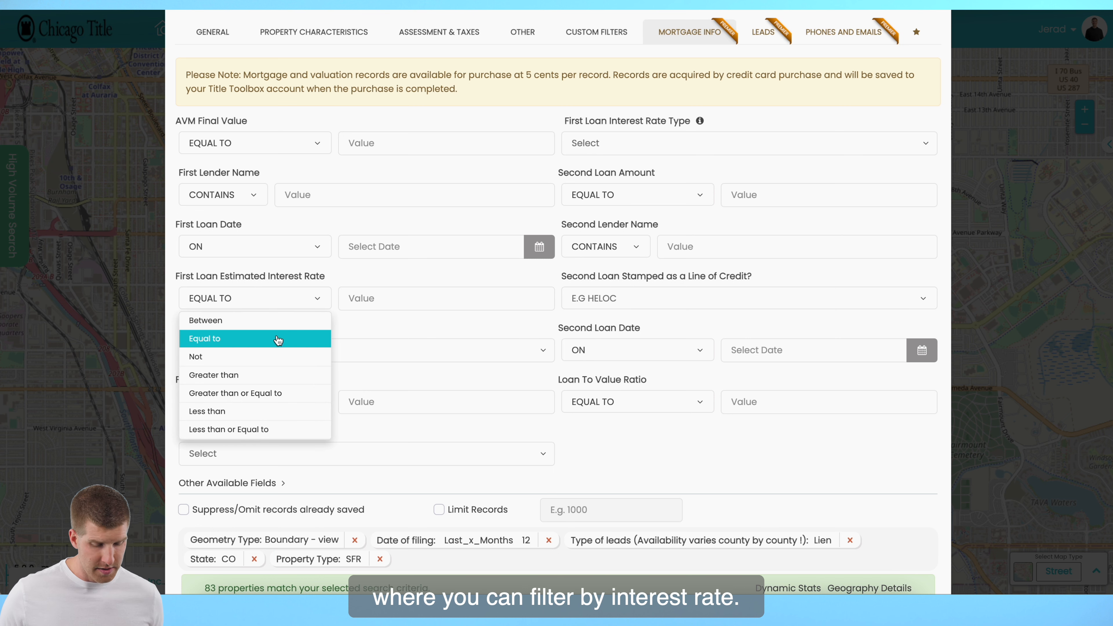
left_click(263, 376)
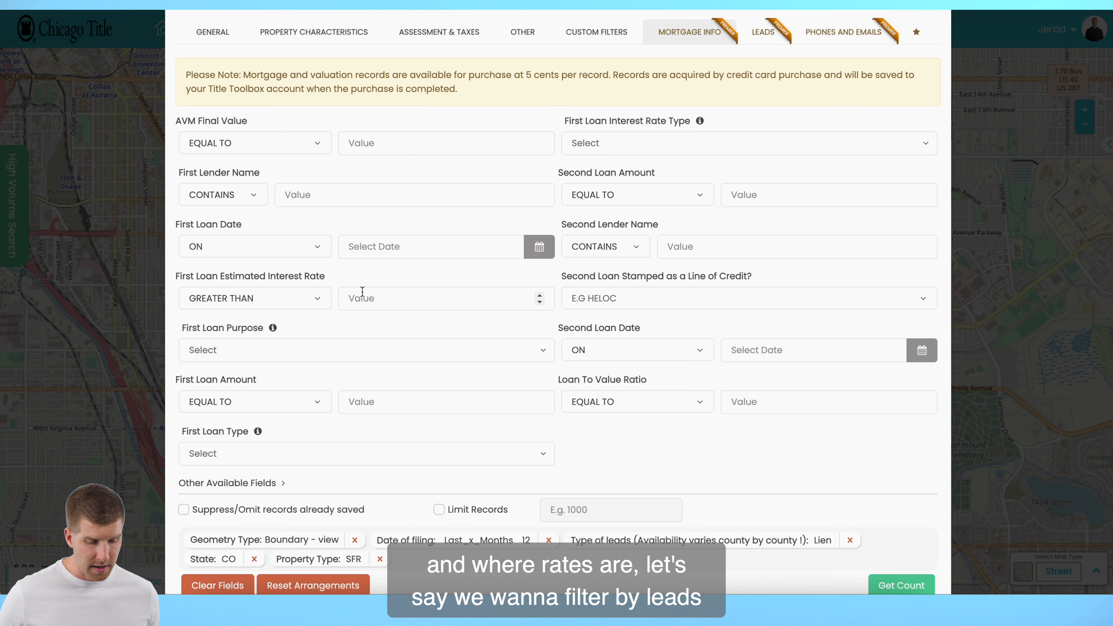
left_click(299, 303)
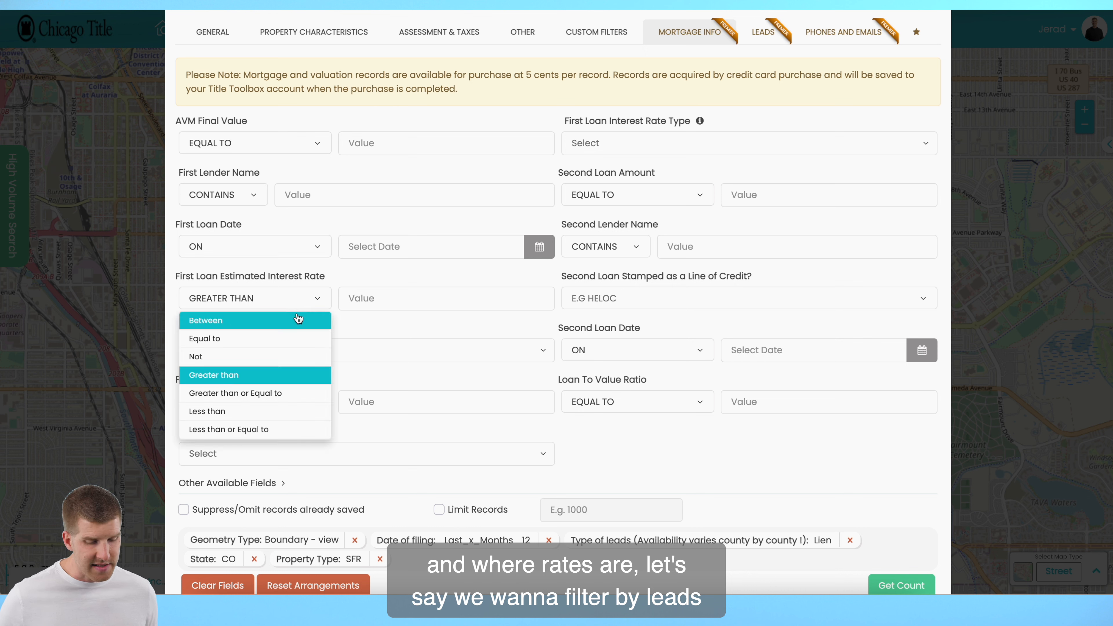
left_click(281, 393)
left_click(403, 298)
type("5.5")
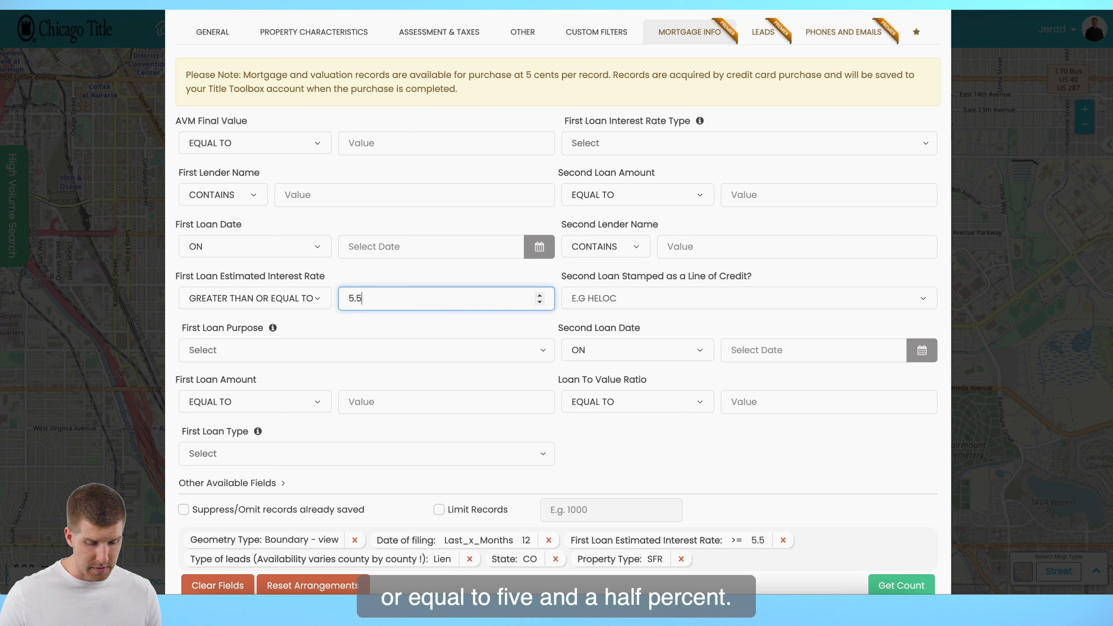
key("Tab")
scroll(898, 545, "down", 1)
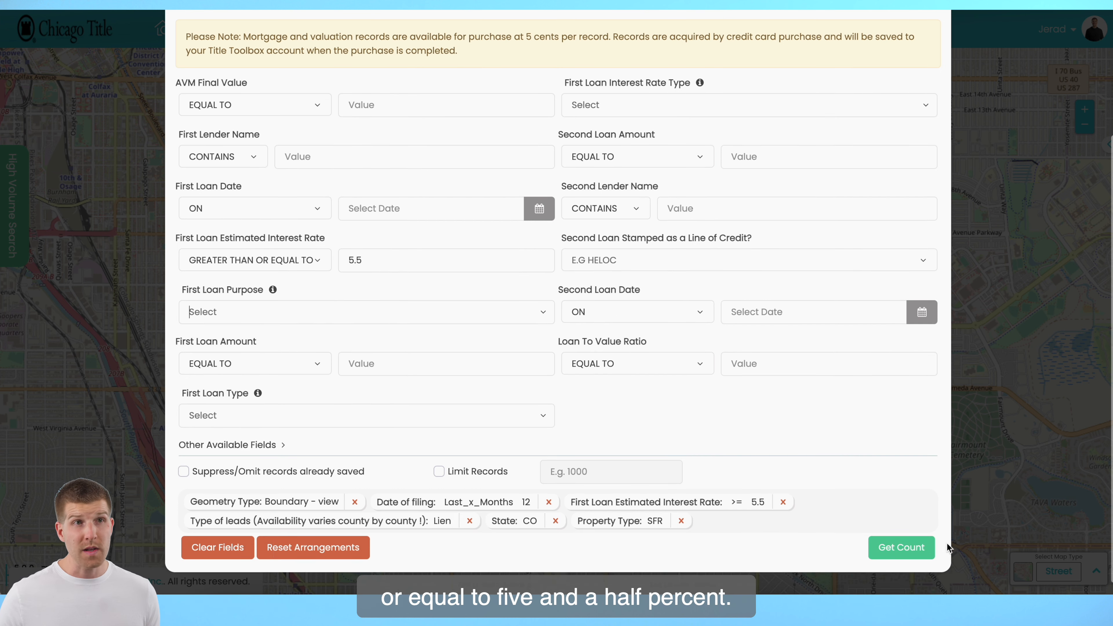
left_click(898, 545)
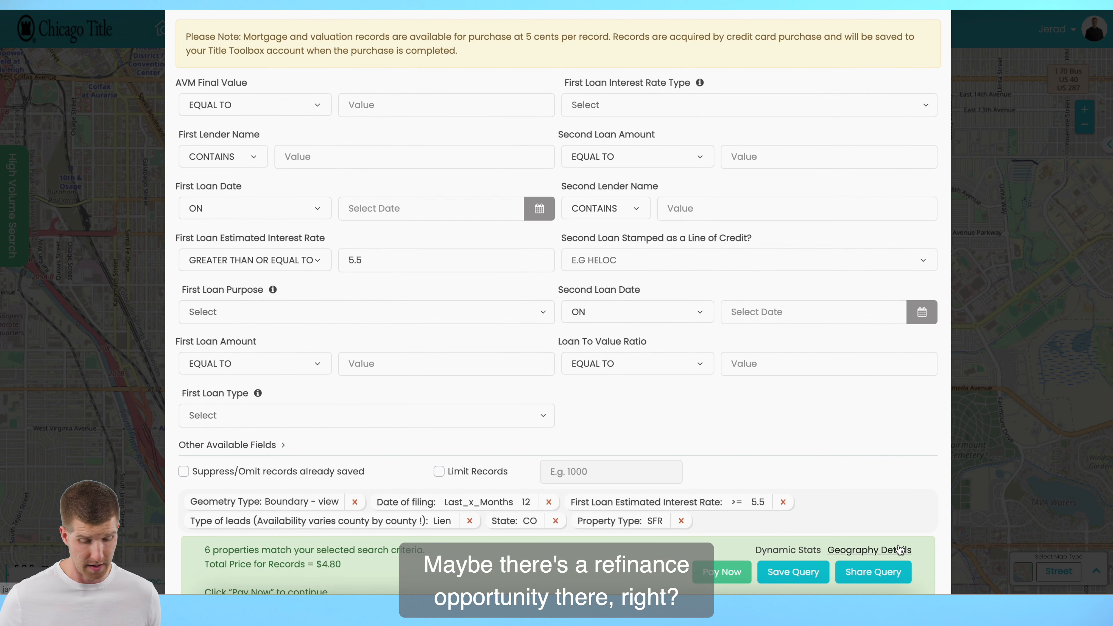
Review the applied criteria and purchase summary, and close the Area Search
scroll(899, 549, "down", 2)
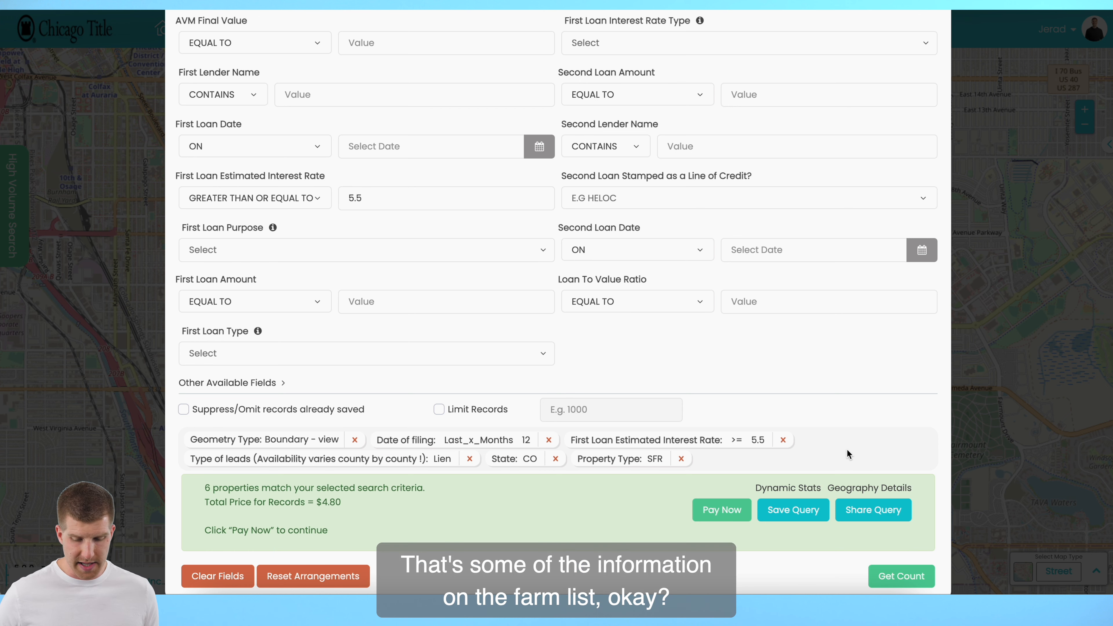
scroll(847, 449, "up", 4)
scroll(847, 449, "down", 3)
scroll(847, 449, "down", 2)
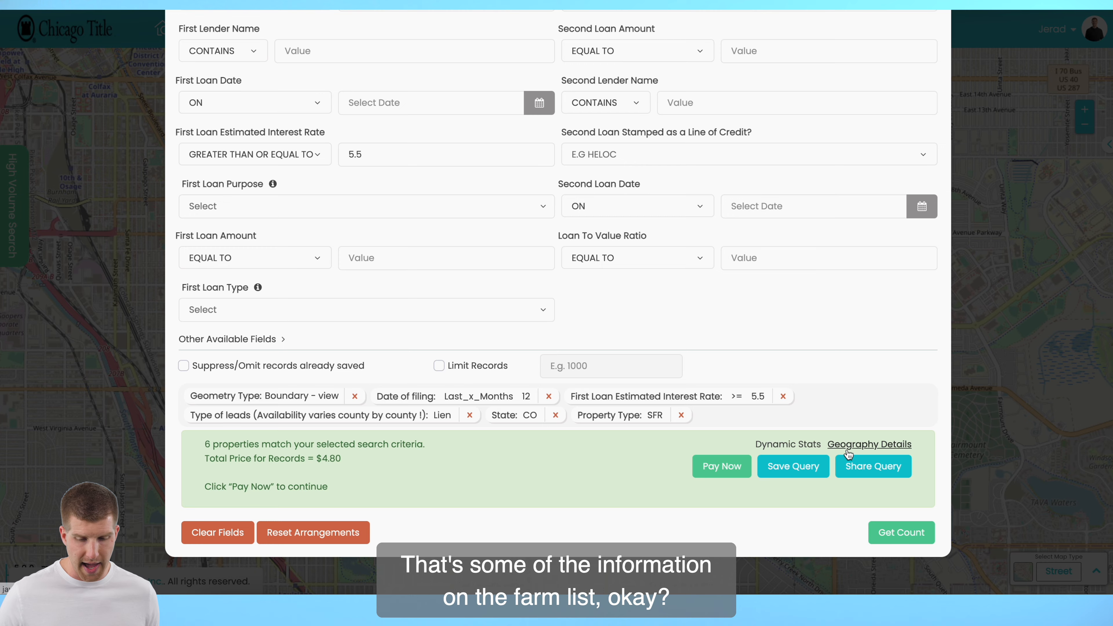
scroll(847, 449, "up", 6)
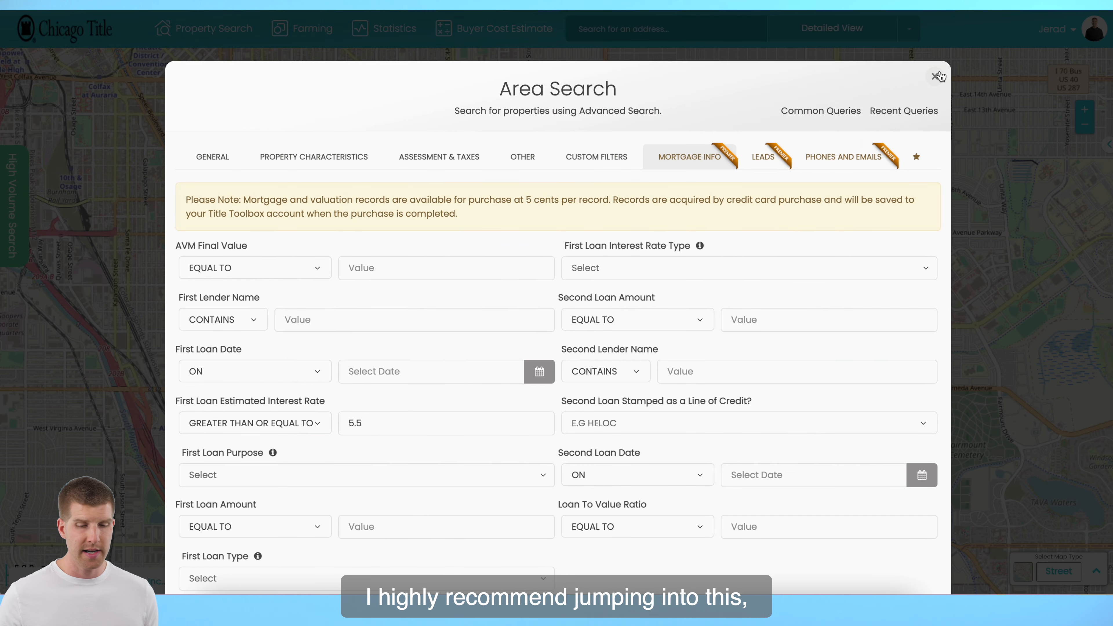
left_click(935, 77)
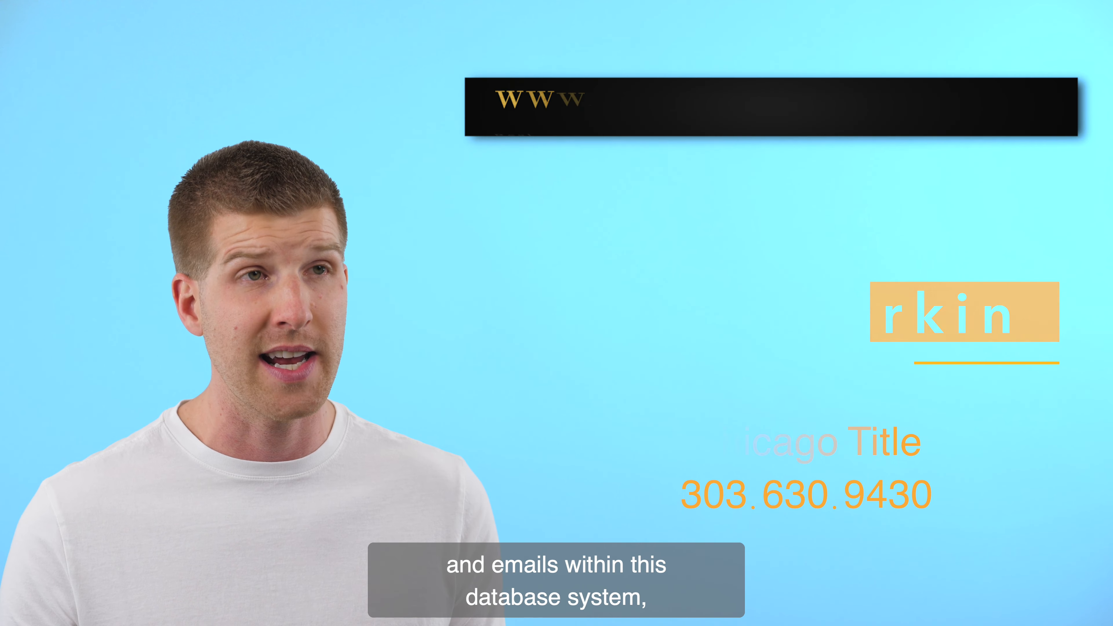
Open the Premier Data purchase for the farm from the notice on the Facebook export option
left_click(756, 41)
mouse_move(754, 80)
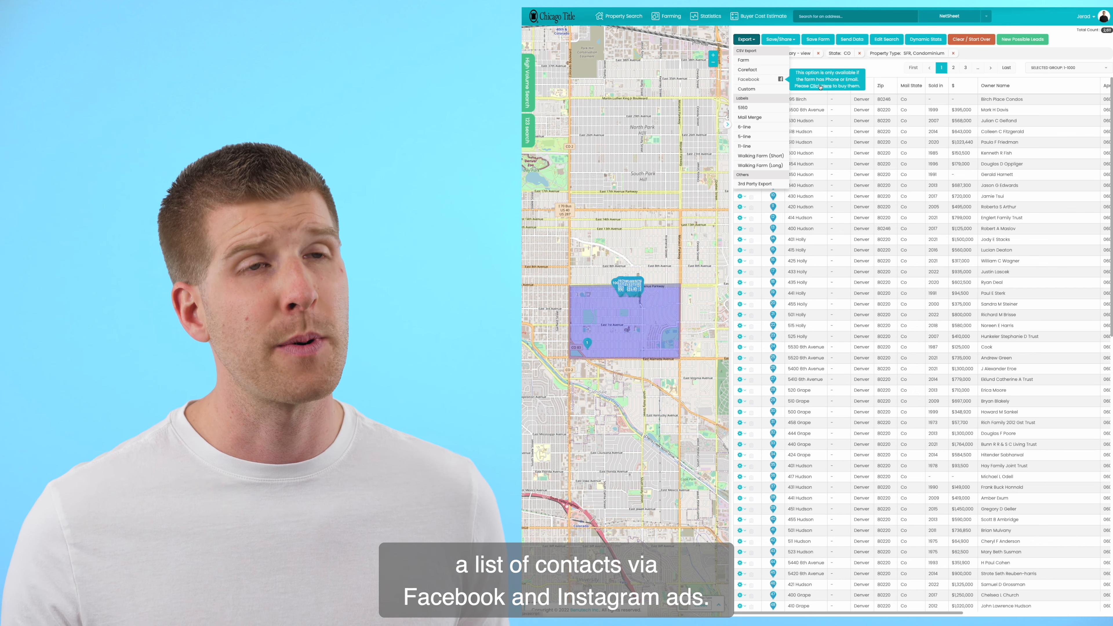
left_click(821, 87)
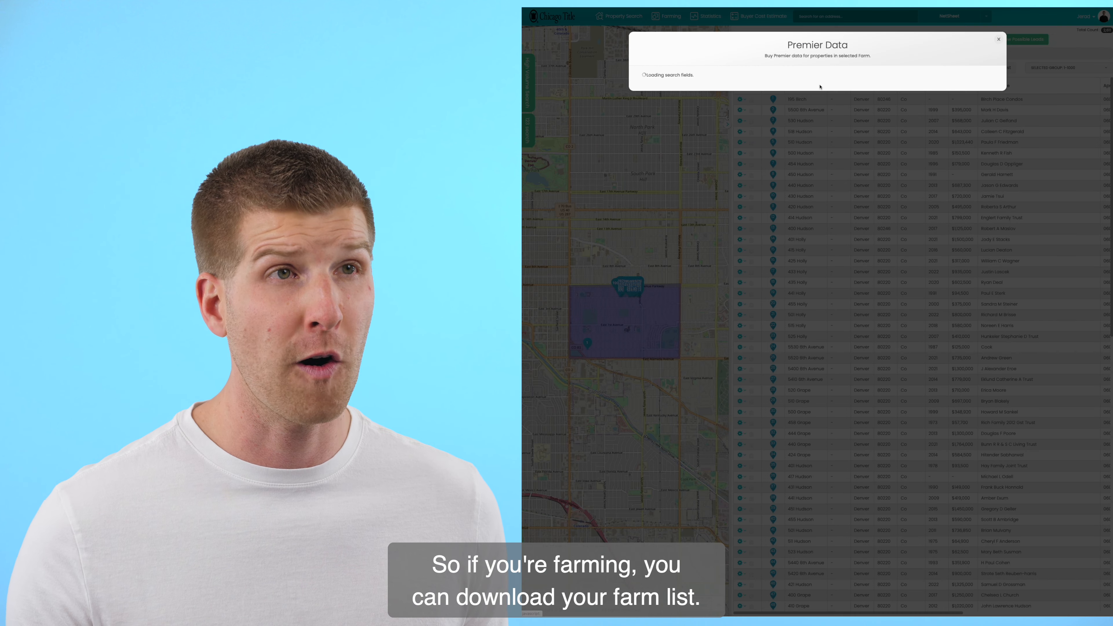